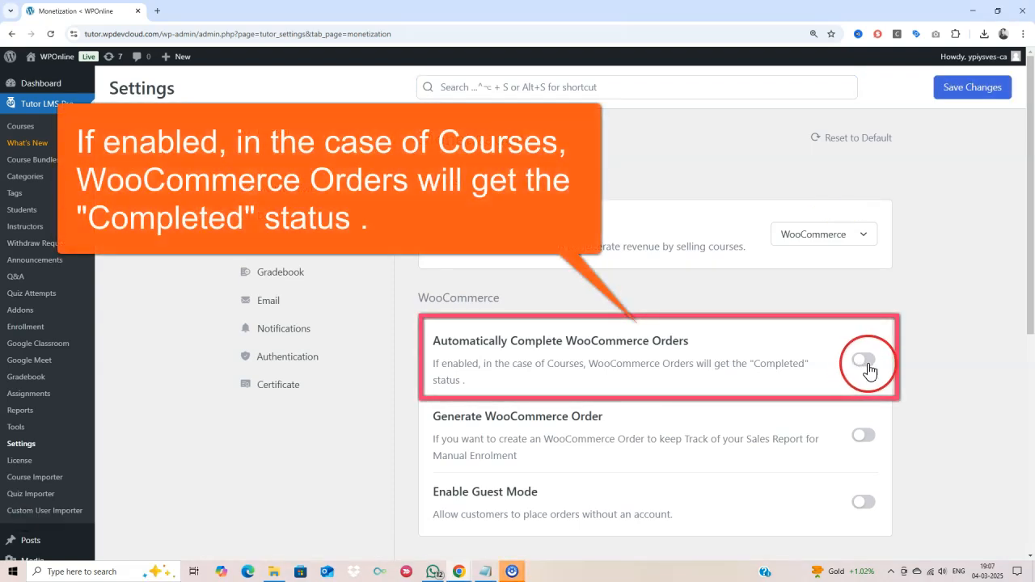
- Turn on Automatically Complete WooCommerce Orders in Tutor LMS Monetization and save the changes
left_click(864, 361)
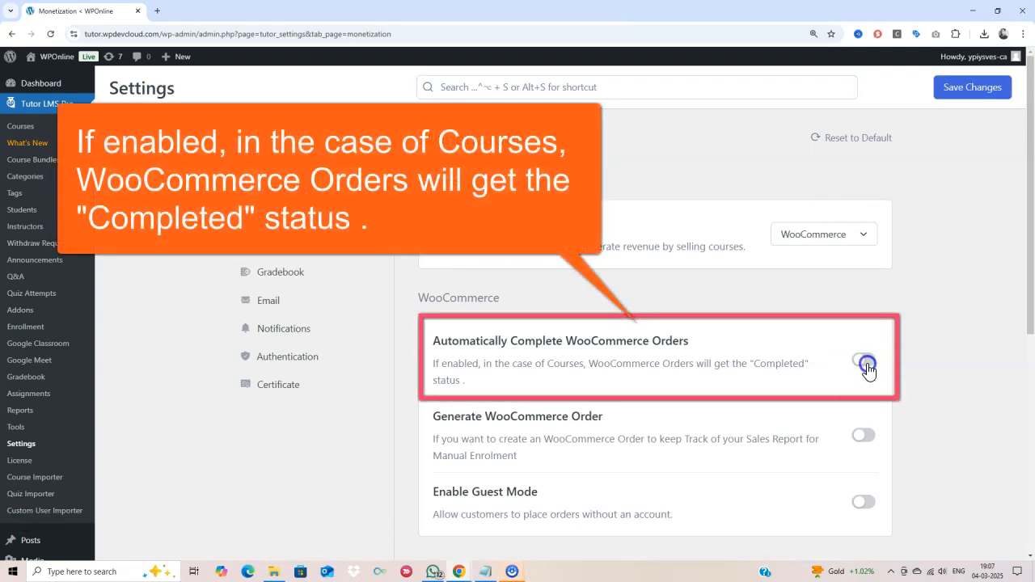
left_click(950, 86)
scroll(57, 428, "down", 5)
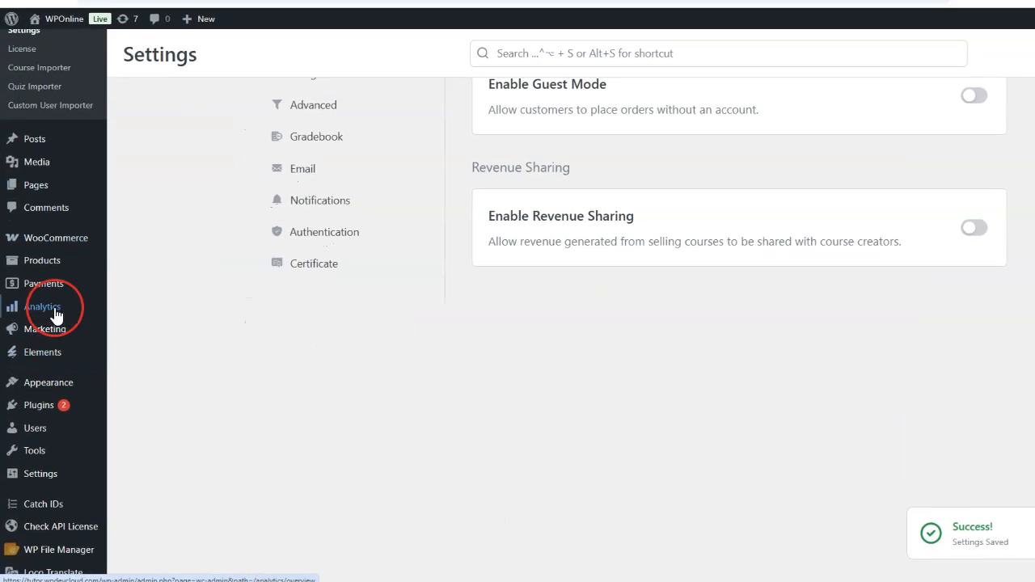
- Start the new product Real Android App Dev in 15 Hours and paste placeholder description and short description
mouse_move(50, 264)
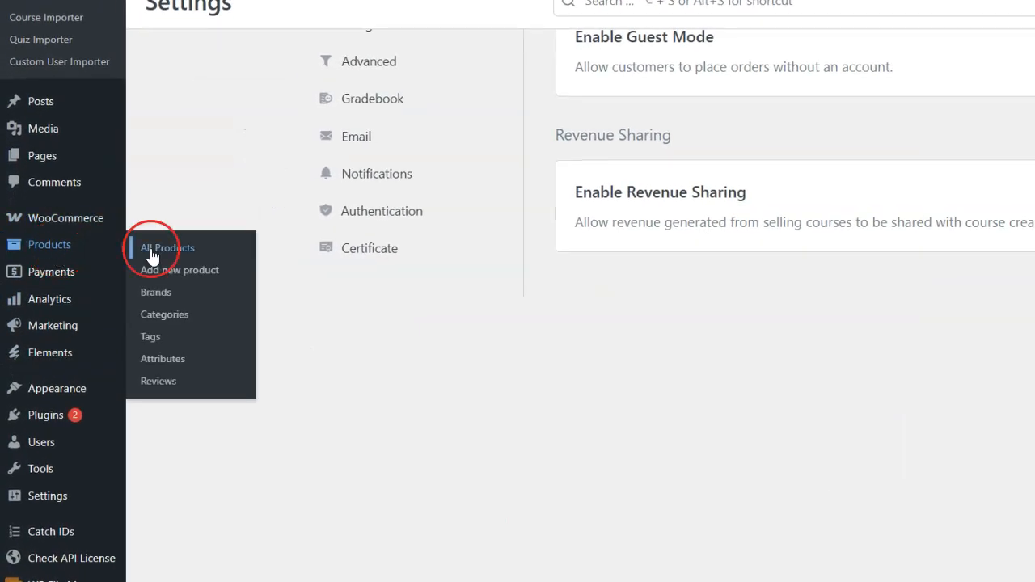
left_click(196, 280)
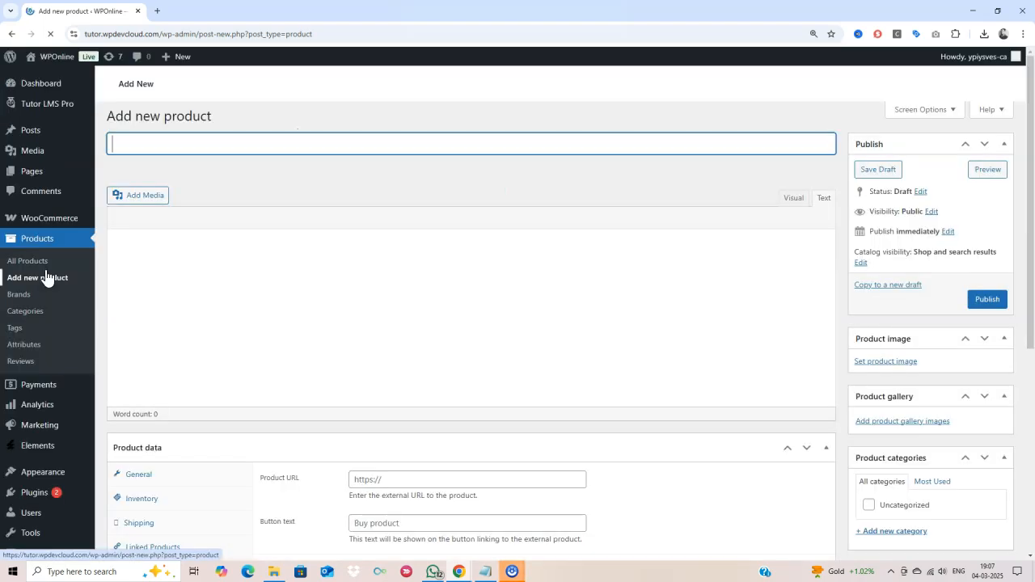
left_click(49, 113)
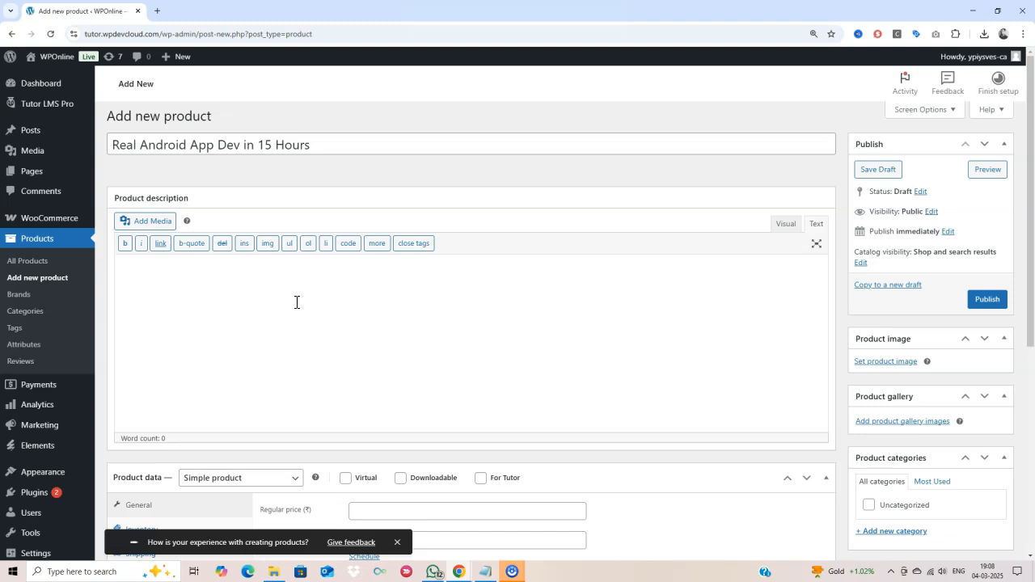
type("Lorem Ipsum is simply dummy text of the printing and typesetting industry. Lorem Ipsum has been the industry's standard dummy text ever since the 1500s, when an unknown printer took a galley of type and scrambled it to make a type specimen book. It has survived not only five centuries, but also the leap into electronic typesetting, remaining essentially unchanged. It was popularised in the 1960s with the release of Letraset sheets containing Lorem Ipsum passages, and more recently with desktop publishing software like Aldus PageMaker including versions of Lorem Ipsum.")
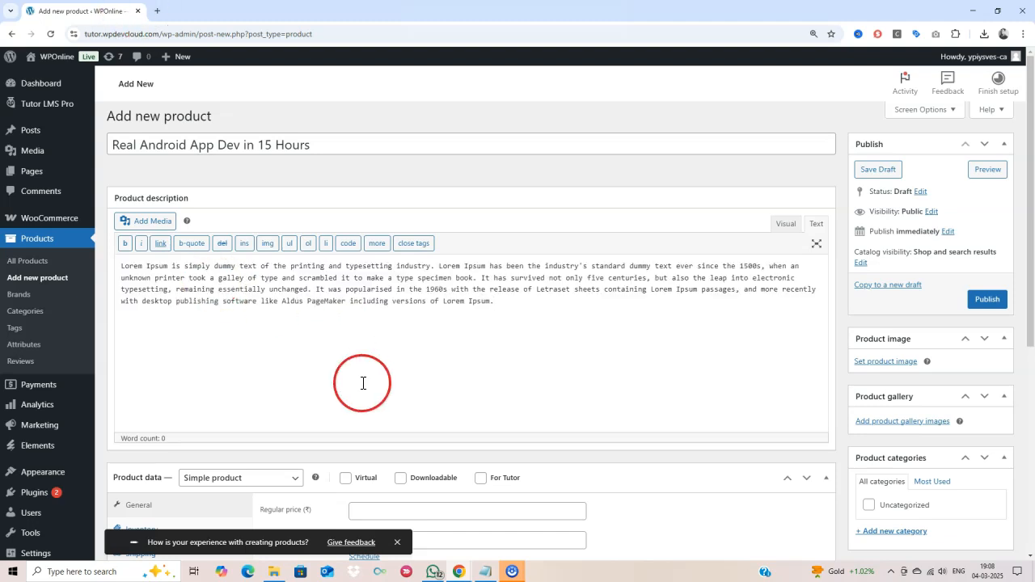
scroll(363, 381, "down", 3)
scroll(363, 383, "down", 2)
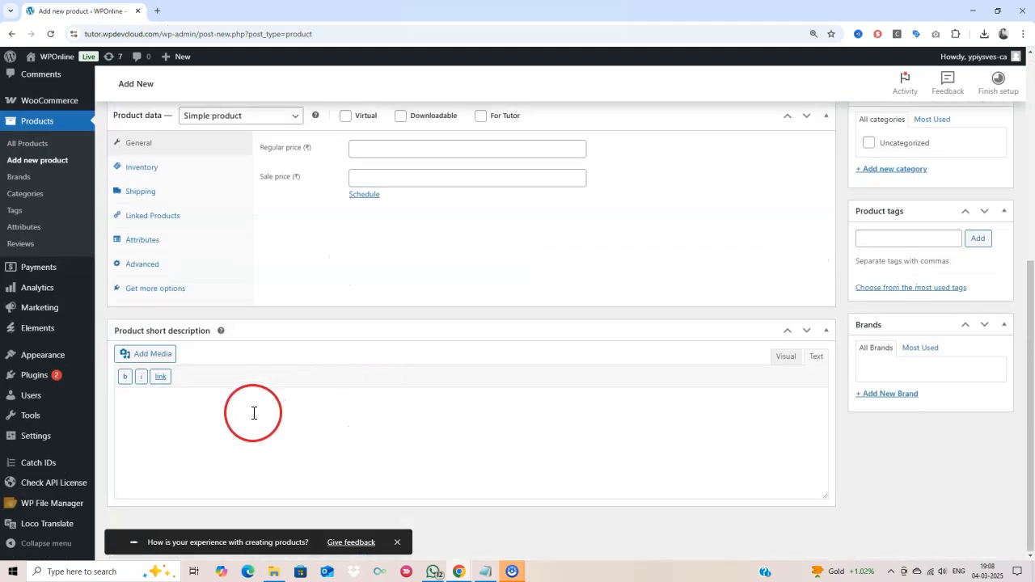
type("Lorem Ipsum is simply dummy text of the printing and typesetting industry. Lorem Ipsum has been the industry's standard dummy text ever since the 1500s, when an unknown printer took a galley of type and scrambled it to make a type specimen book. It has survived not only five centuries, but also the leap into electronic typesetting, remaining essentially unchanged. It was popularised in the 1960s with the release of Letraset sheets containing Lorem Ipsum passages, and more recently with desktop publishing software like Aldus PageMaker including versions of Lorem Ipsum.")
scroll(358, 370, "up", 5)
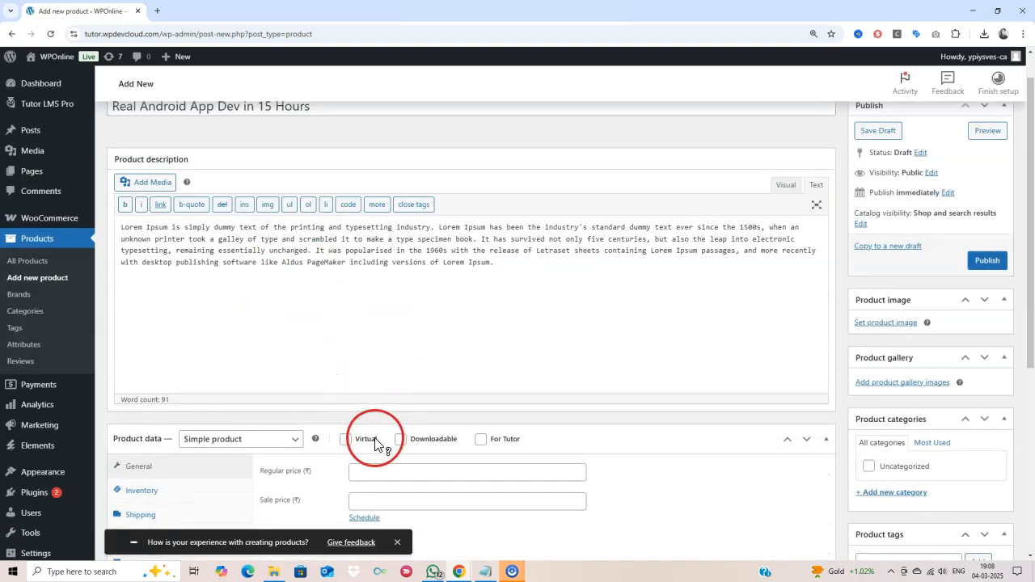
scroll(361, 429, "down", 1)
- Set regular price 99 and sale price 49, then publish and update the product
left_click(376, 394)
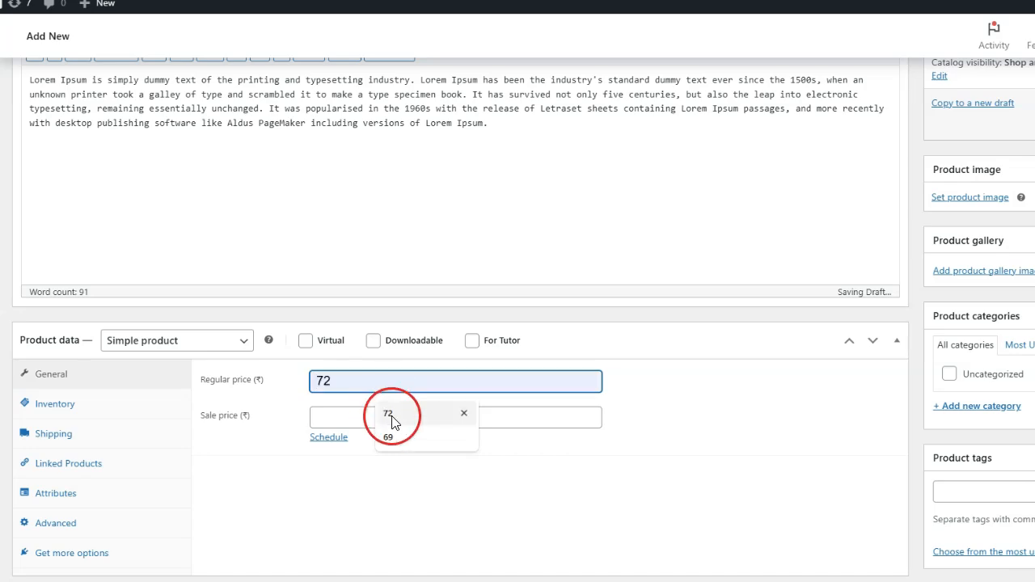
type("99")
left_click(314, 415)
type("49")
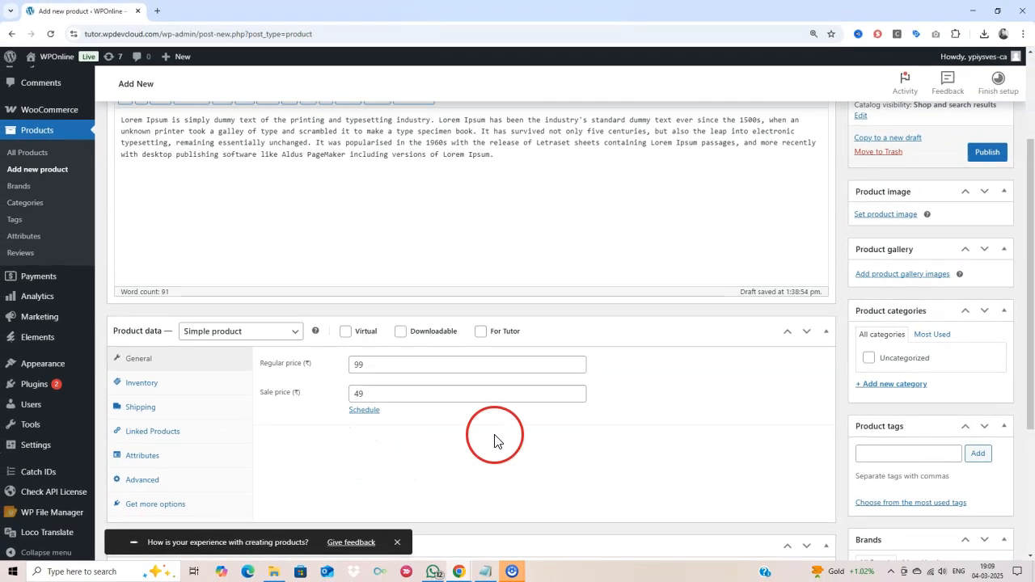
scroll(509, 437, "down", 4)
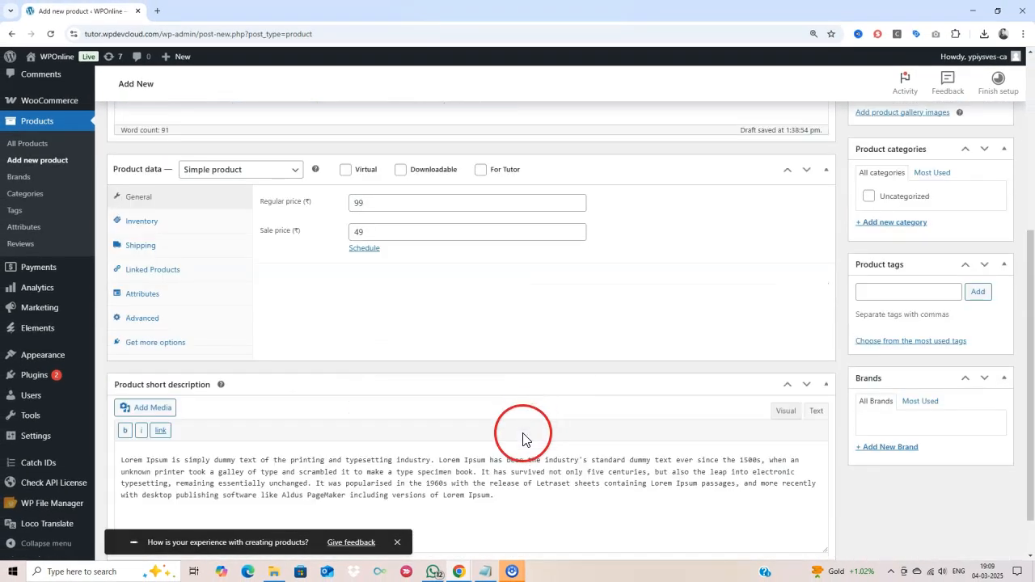
scroll(522, 437, "up", 5)
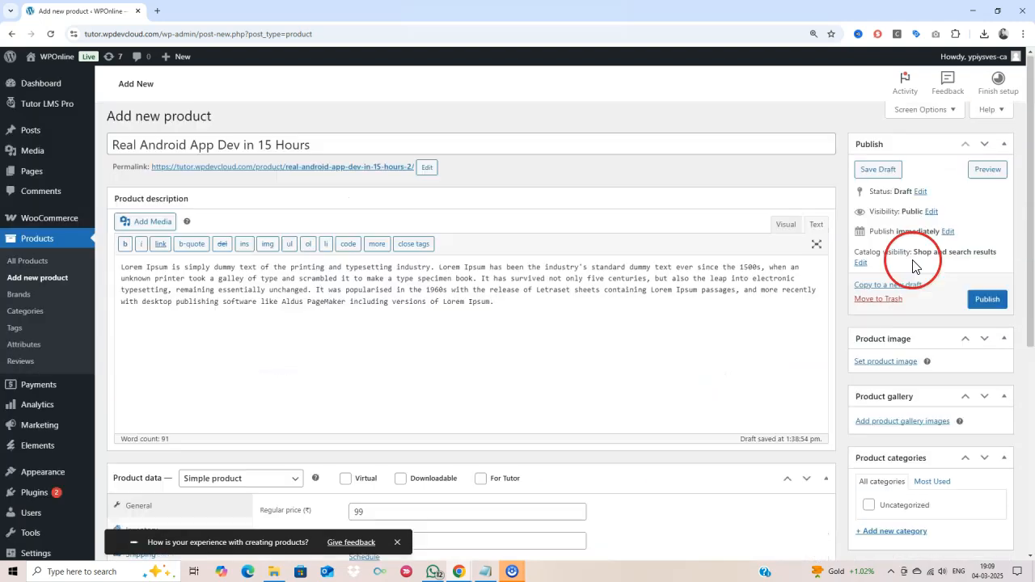
left_click(985, 303)
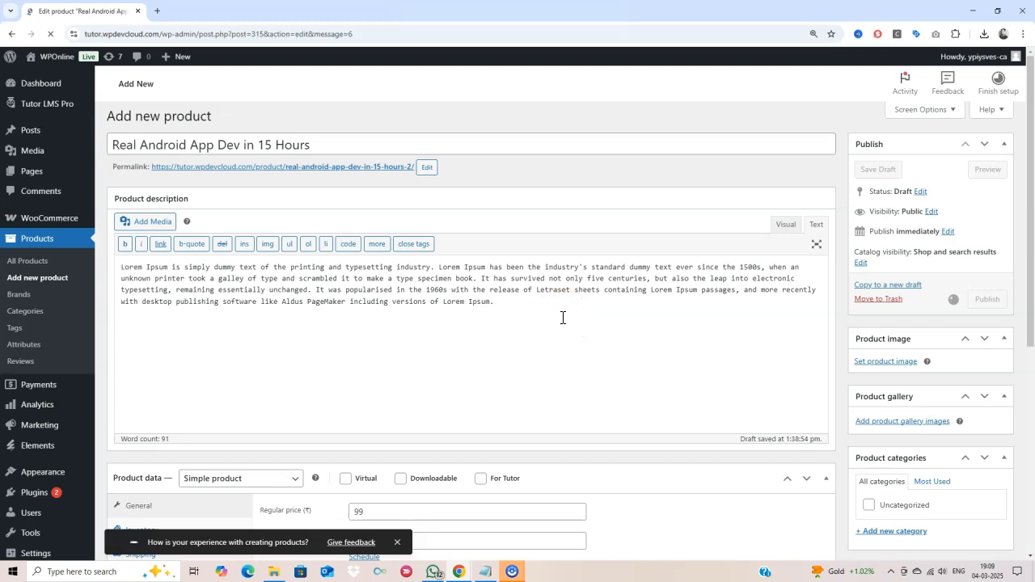
scroll(562, 319, "down", 3)
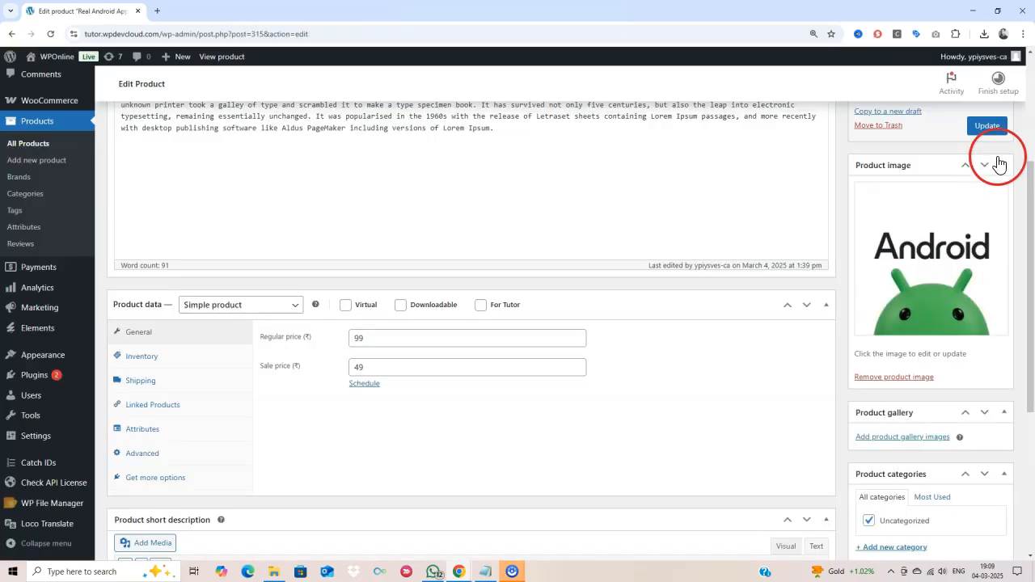
left_click(986, 126)
scroll(728, 350, "up", 3)
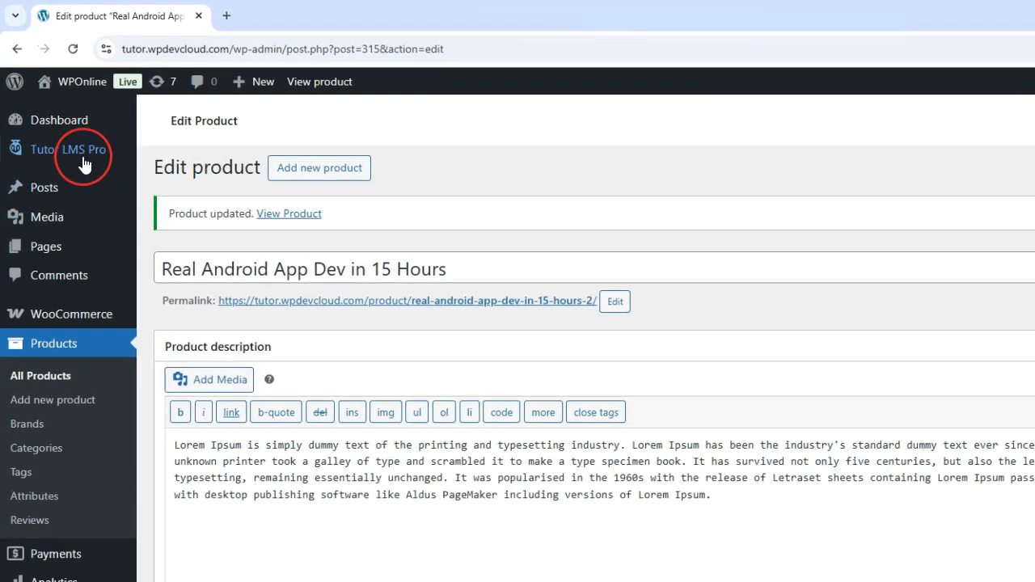
- Open the Real Android App Dev in 15 Hours course from the Tutor LMS Courses list for editing
mouse_move(84, 164)
left_click(185, 158)
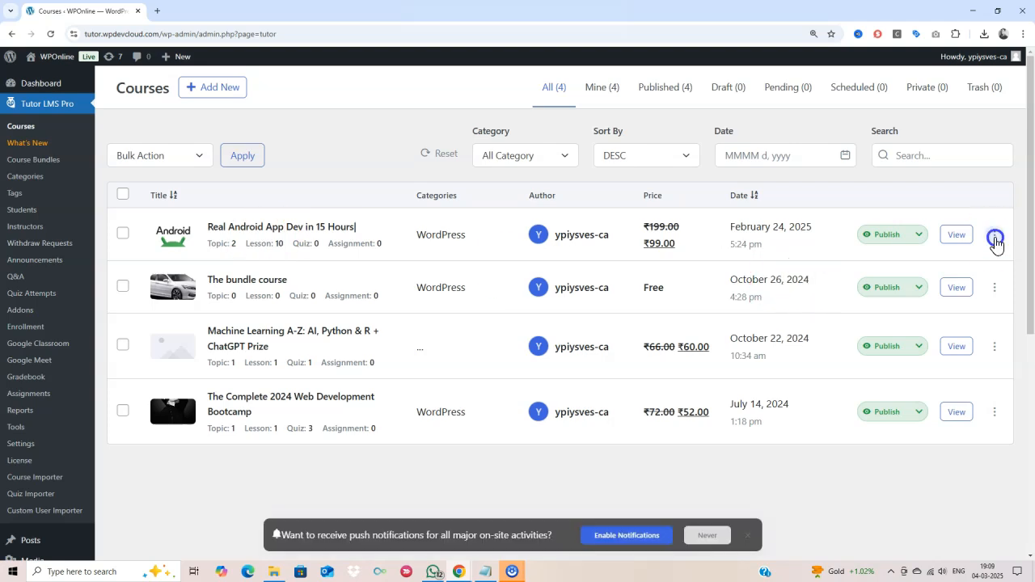
left_click(995, 235)
left_click(969, 262)
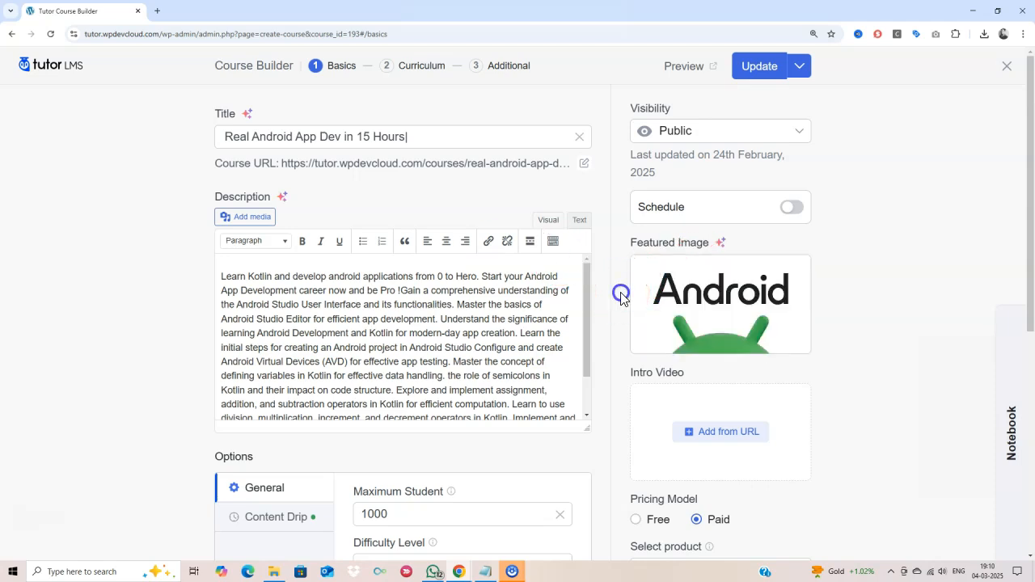
- Link the Real Android App Dev WooCommerce product to the course and update it
scroll(621, 299, "down", 3)
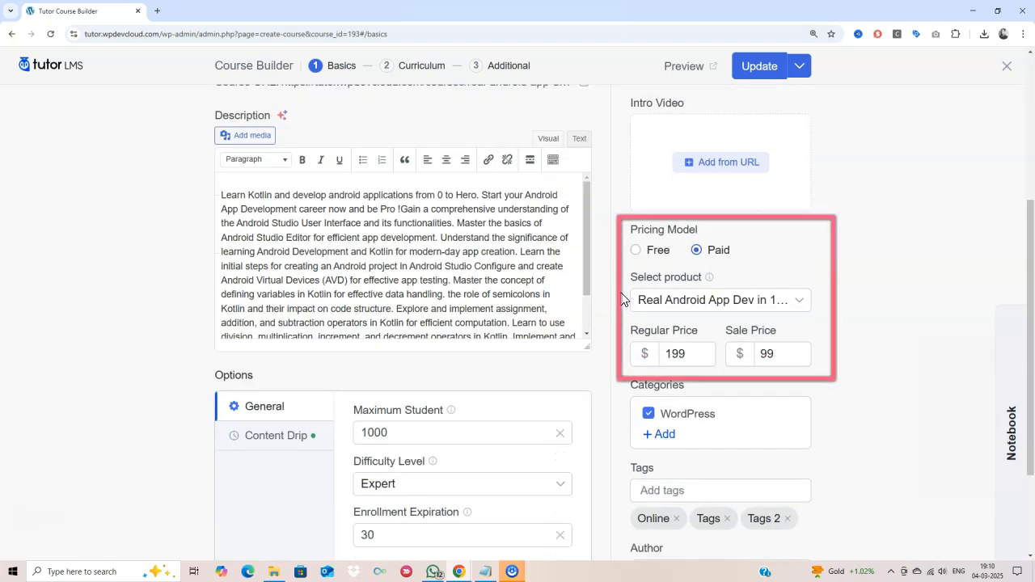
left_click(732, 304)
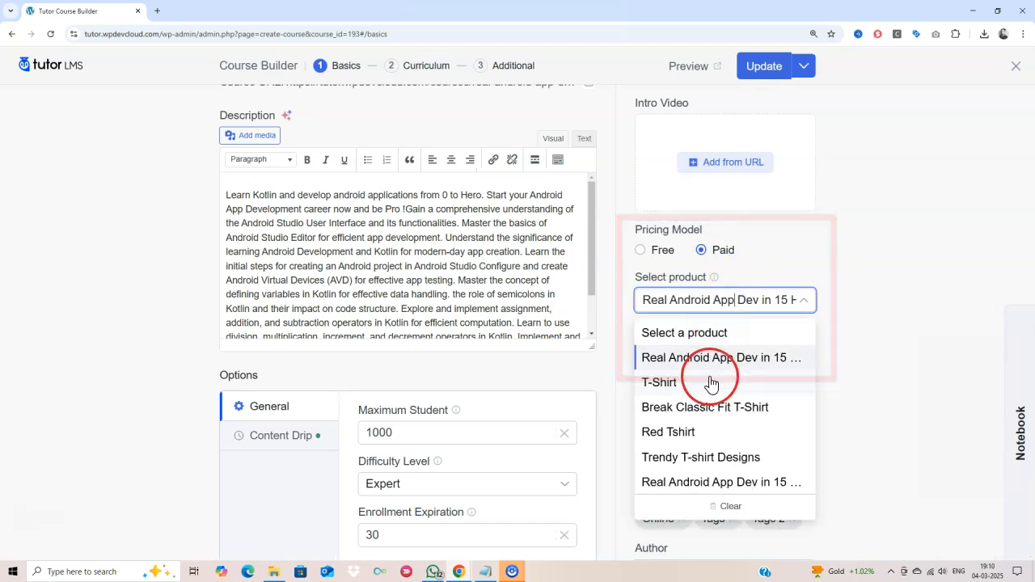
left_click(705, 485)
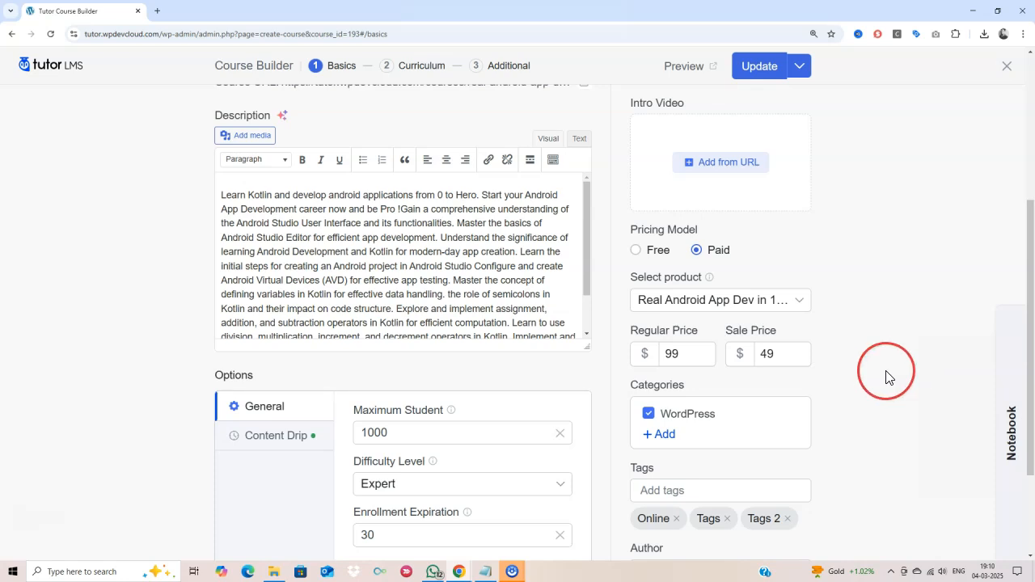
scroll(887, 377, "down", 2)
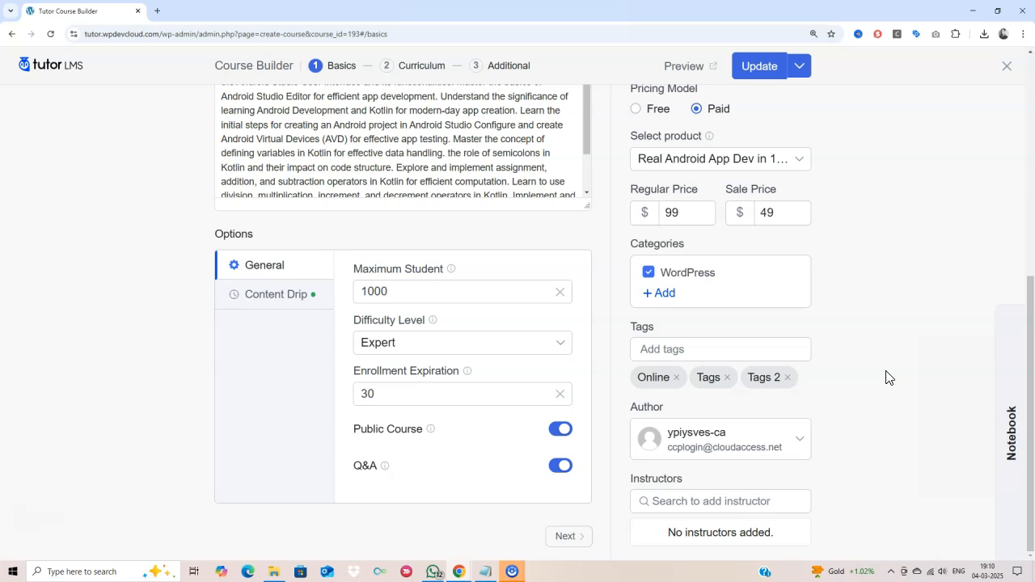
scroll(887, 377, "up", 4)
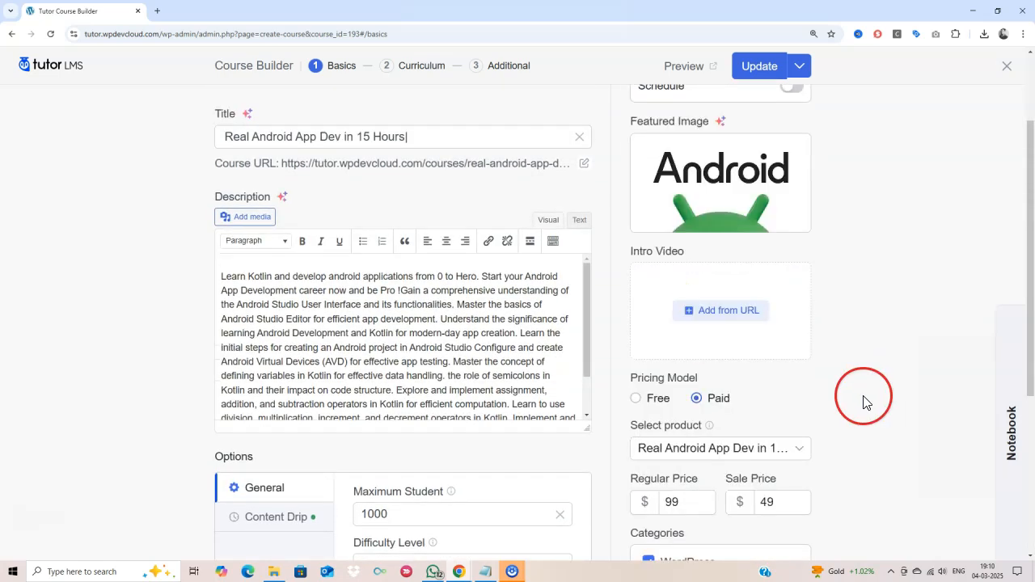
scroll(693, 377, "down", 1)
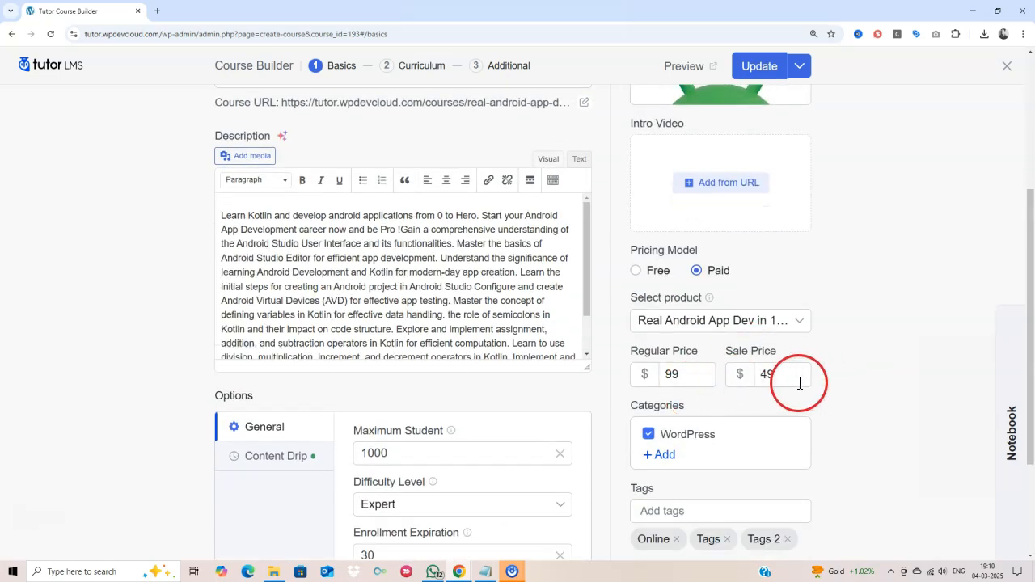
scroll(800, 383, "up", 3)
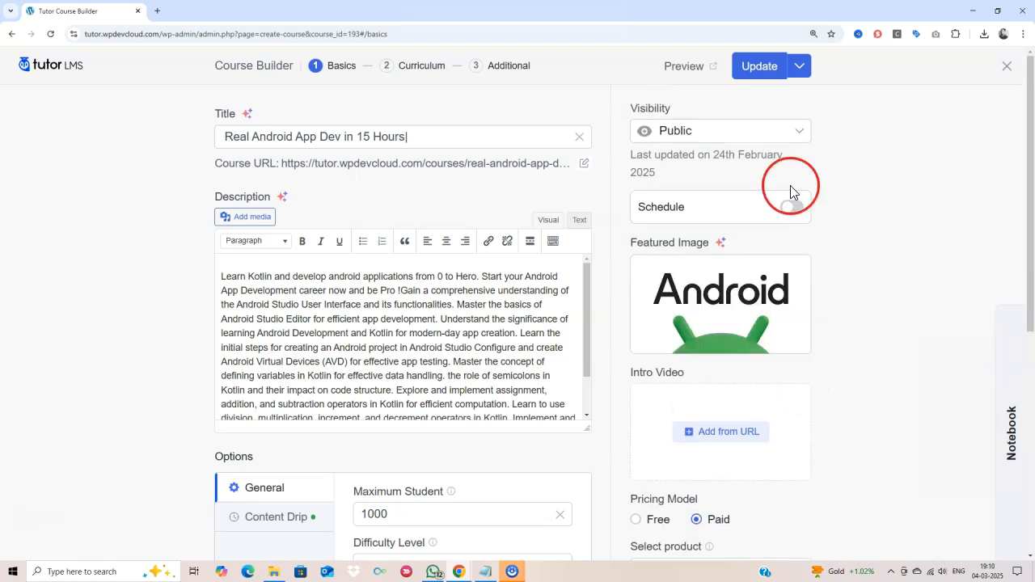
left_click(767, 65)
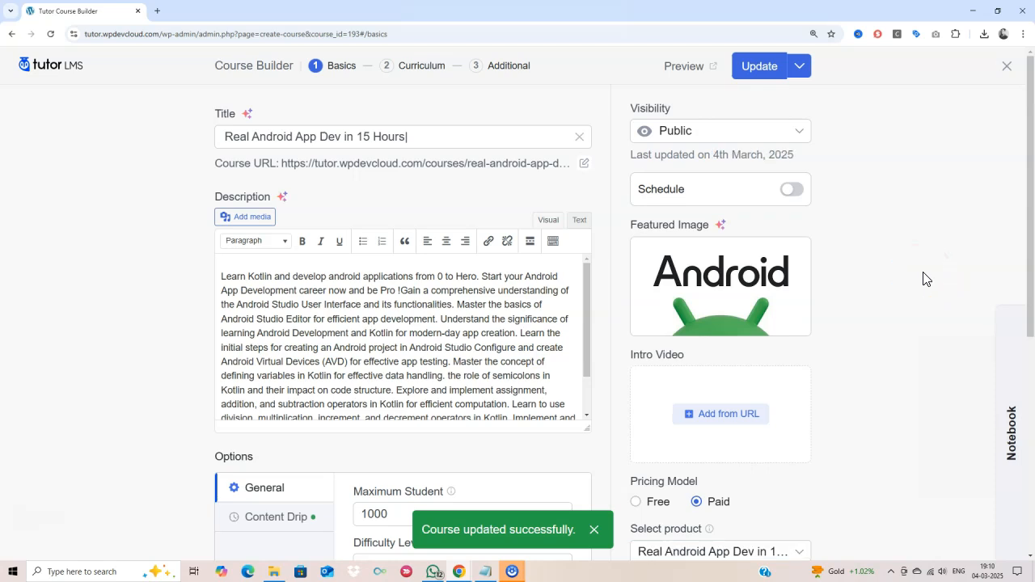
- Go to the Curriculum step and expand the Kotlin Fundamentals topic to show its lessons
triple_click(405, 141)
scroll(393, 314, "down", 1)
scroll(392, 314, "down", 5)
scroll(392, 332, "up", 4)
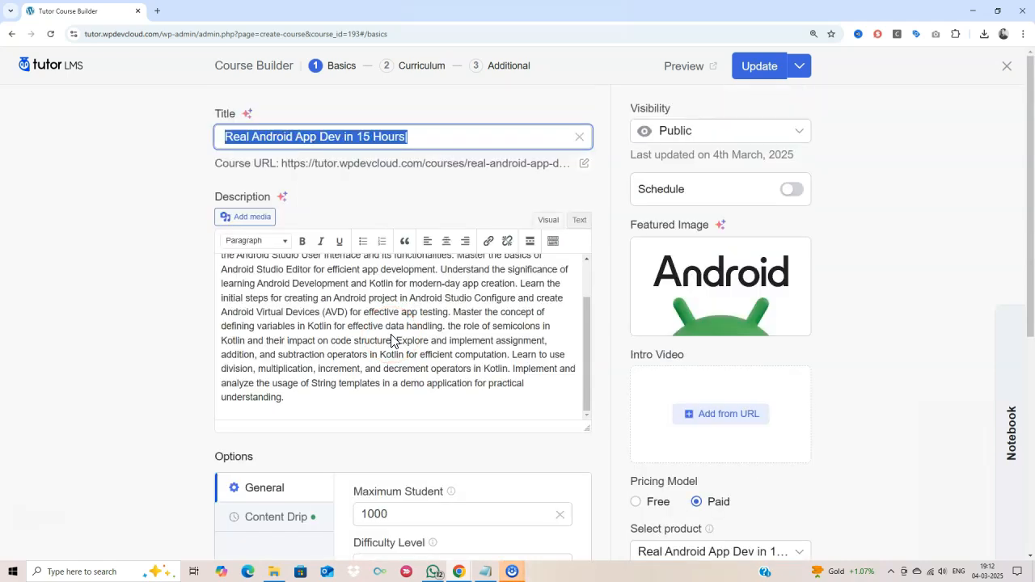
left_click(412, 69)
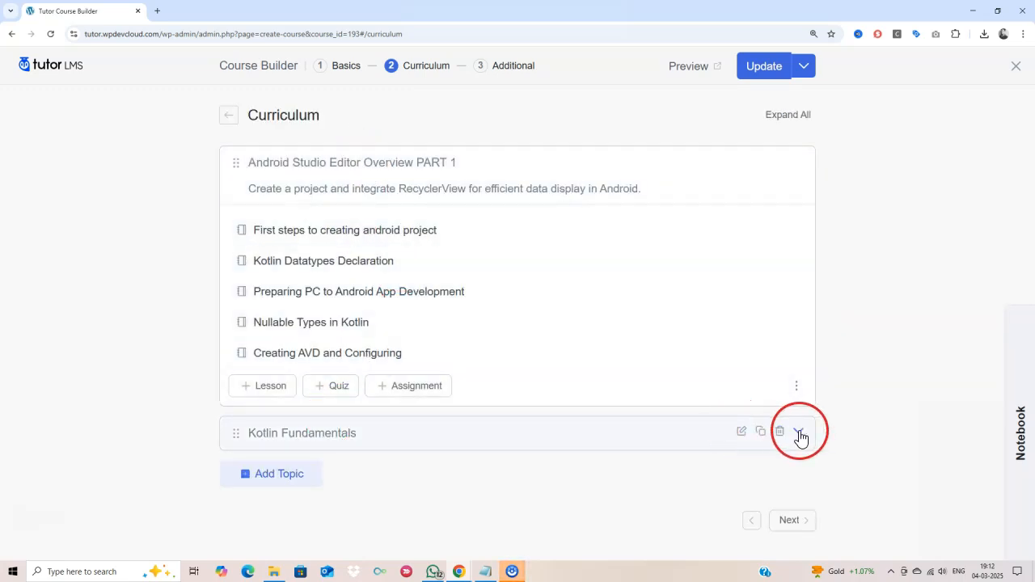
left_click(799, 433)
scroll(526, 397, "down", 3)
scroll(451, 308, "up", 3)
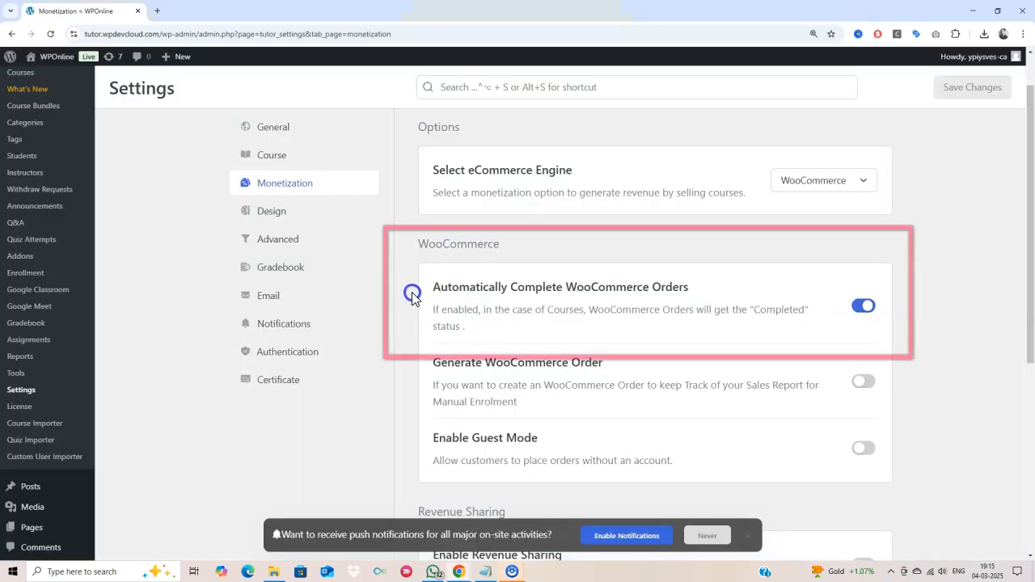
- Confirm automatic WooCommerce order completion is on, then tick Anyone can register in General Settings
left_click_drag(435, 288, 492, 293)
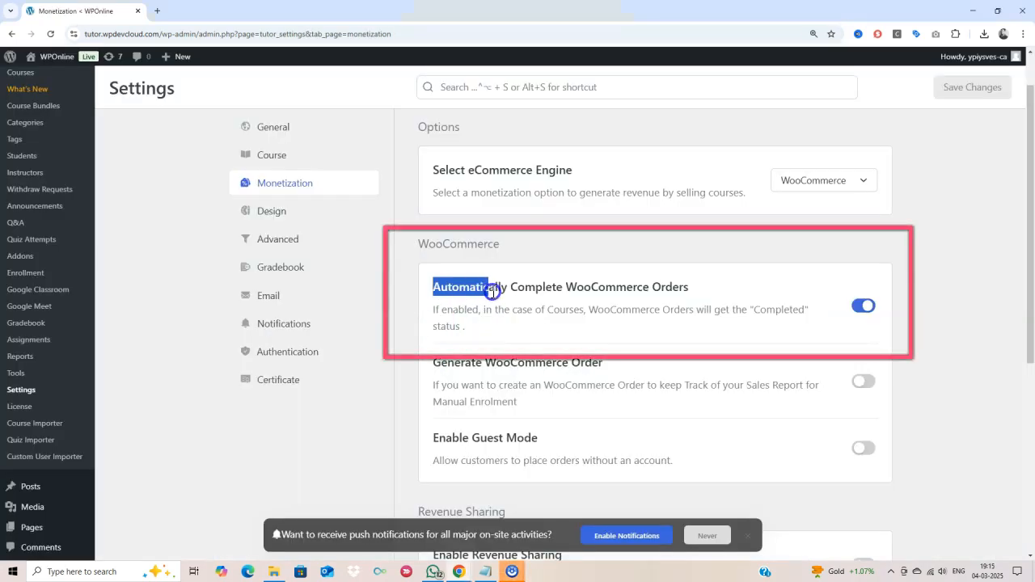
left_click(697, 292)
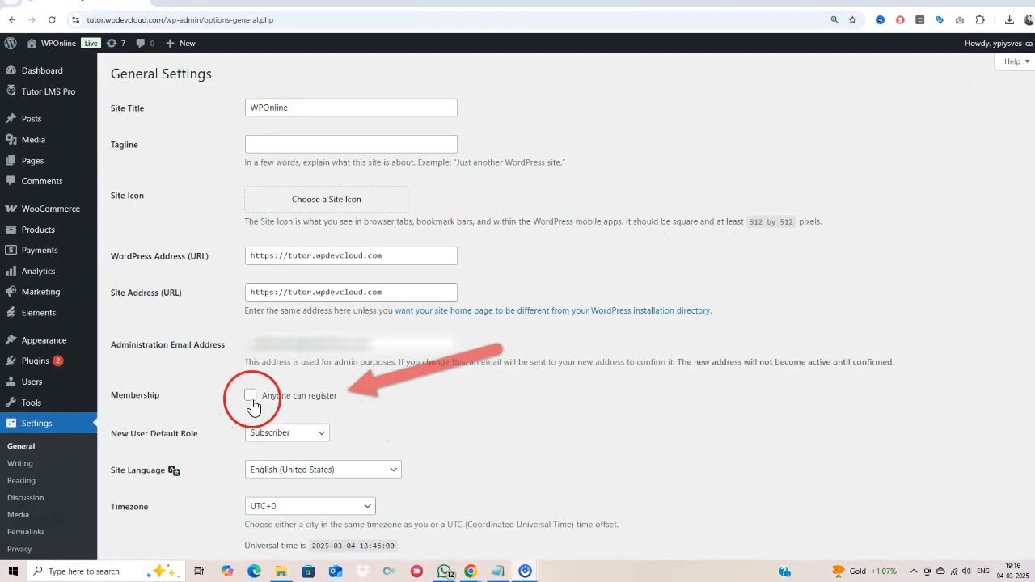
left_click(243, 398)
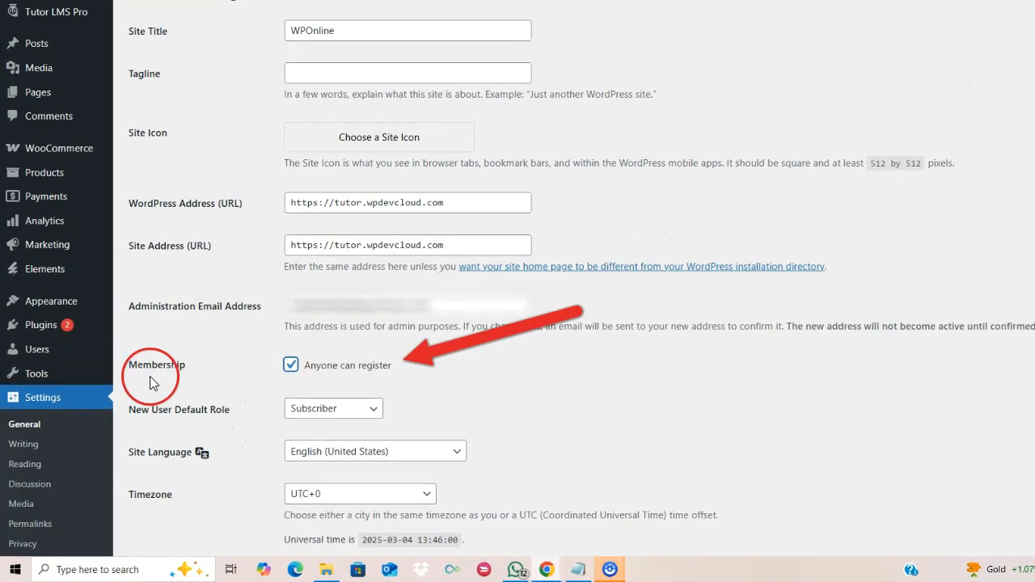
- Set New User Default Role to Customer, then add the Android course to the cart as a visitor
left_click(351, 412)
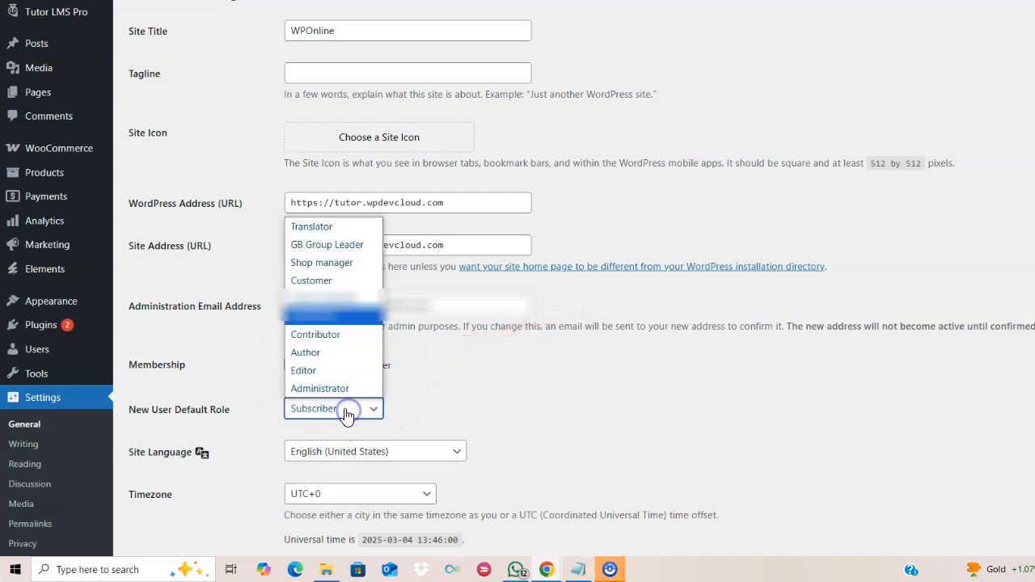
left_click(332, 283)
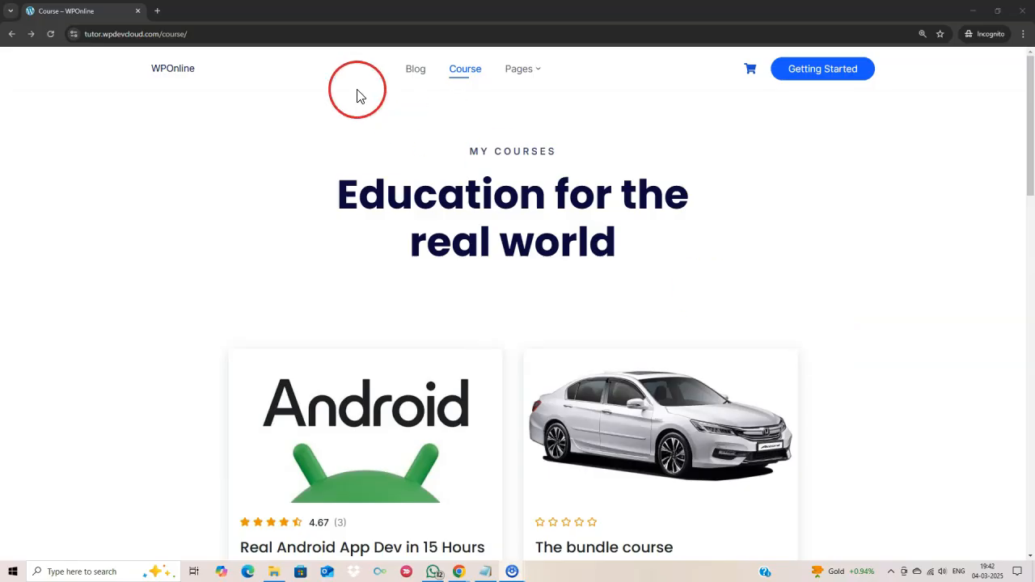
scroll(567, 243, "down", 3)
scroll(576, 267, "down", 1)
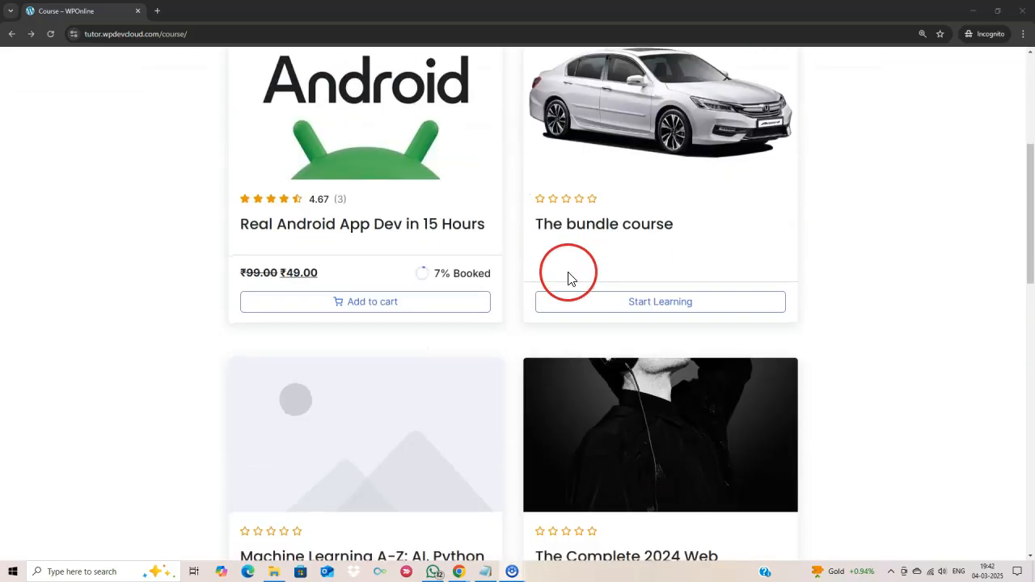
left_click(371, 302)
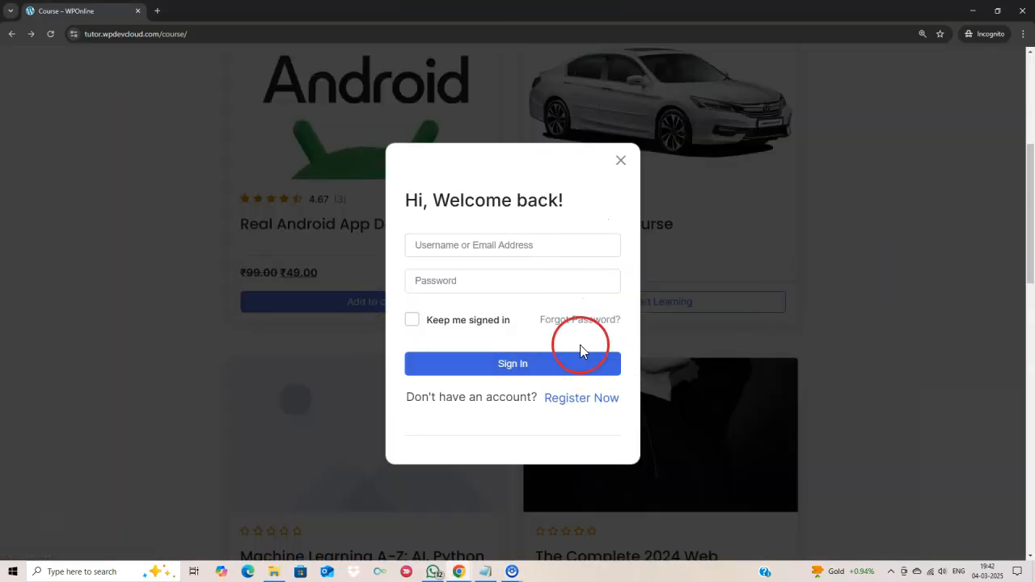
- Open the registration form and fill in the student's name, username and e-mail
left_click(575, 398)
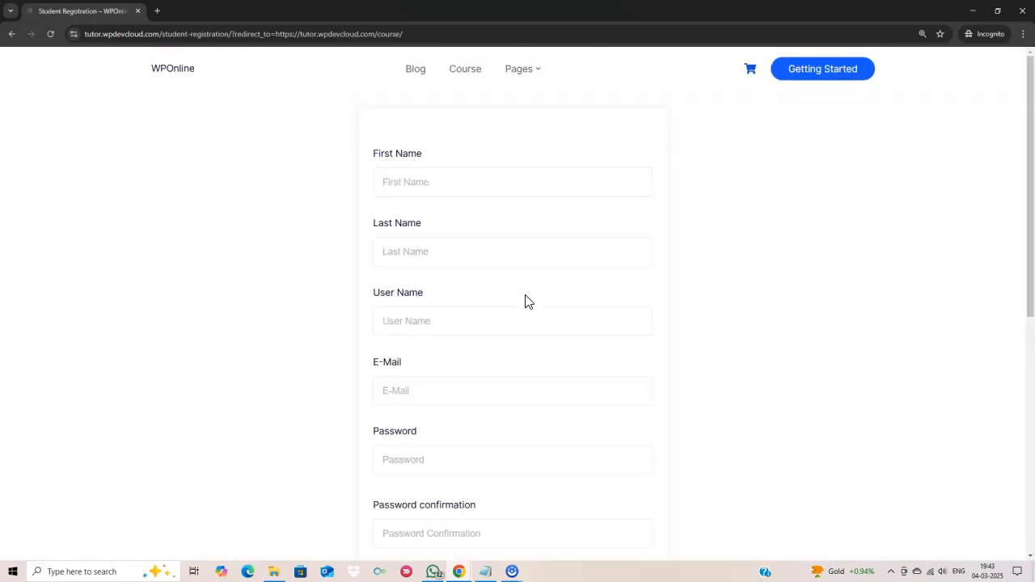
scroll(499, 358, "down", 2)
scroll(500, 358, "up", 2)
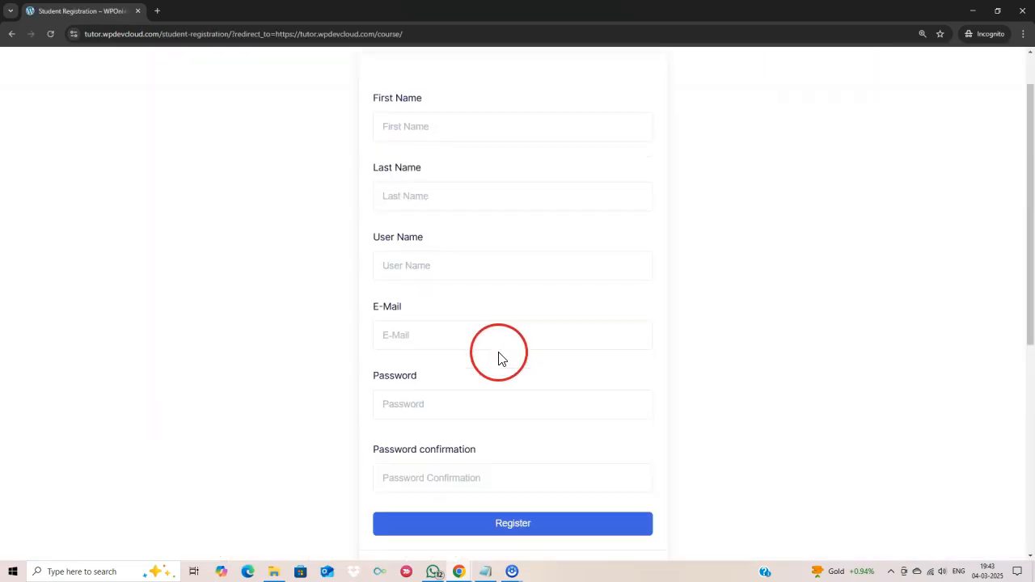
left_click(457, 182)
left_click(444, 234)
key("Tab")
key("Tab")
left_click_drag(428, 378, 352, 391)
left_click(334, 398)
- Enter and confirm the account password, register, and add the Android course to the cart
scroll(336, 397, "down", 3)
left_click(405, 302)
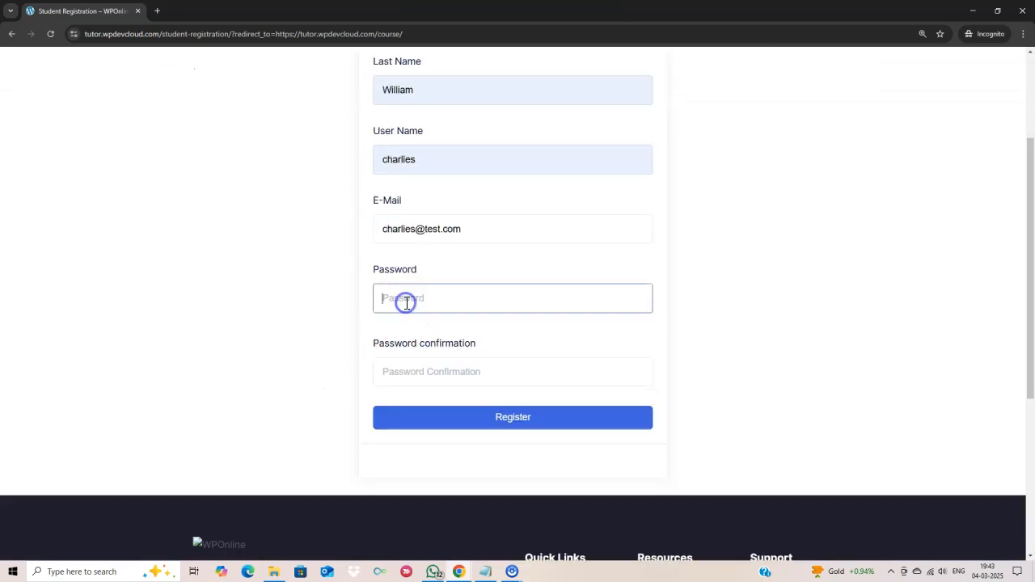
type("•••")
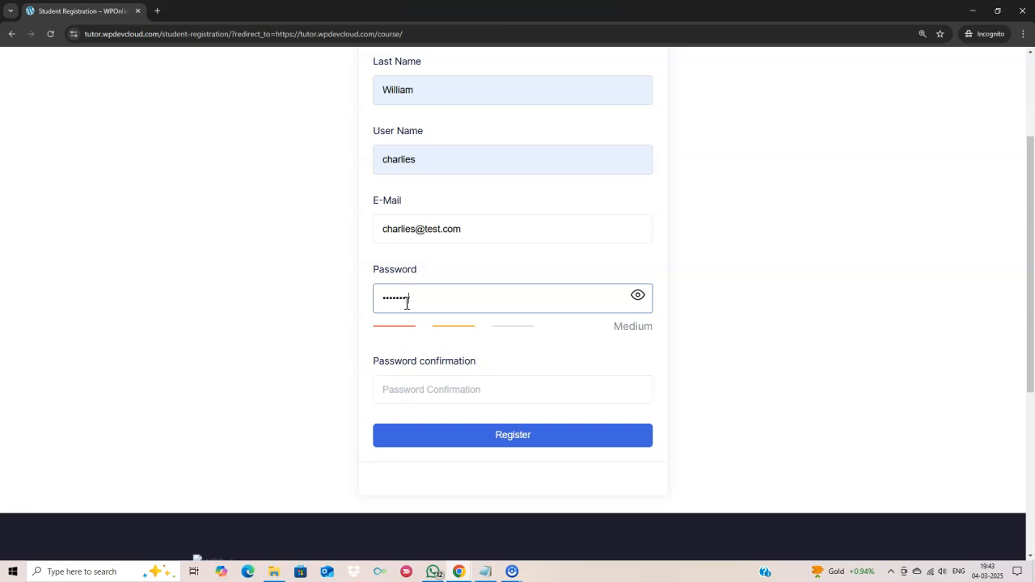
left_click(636, 296)
left_click(411, 389)
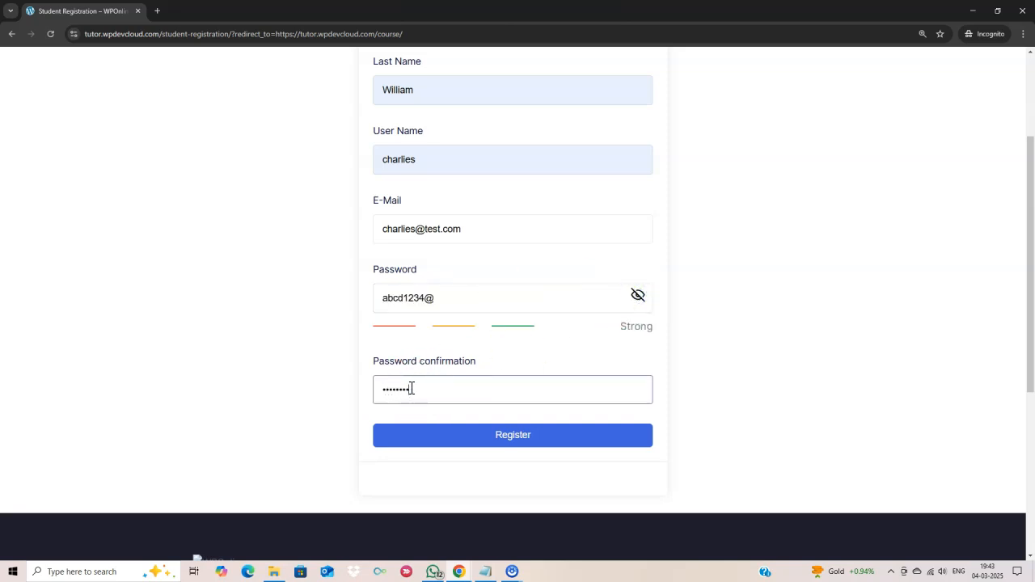
left_click(526, 438)
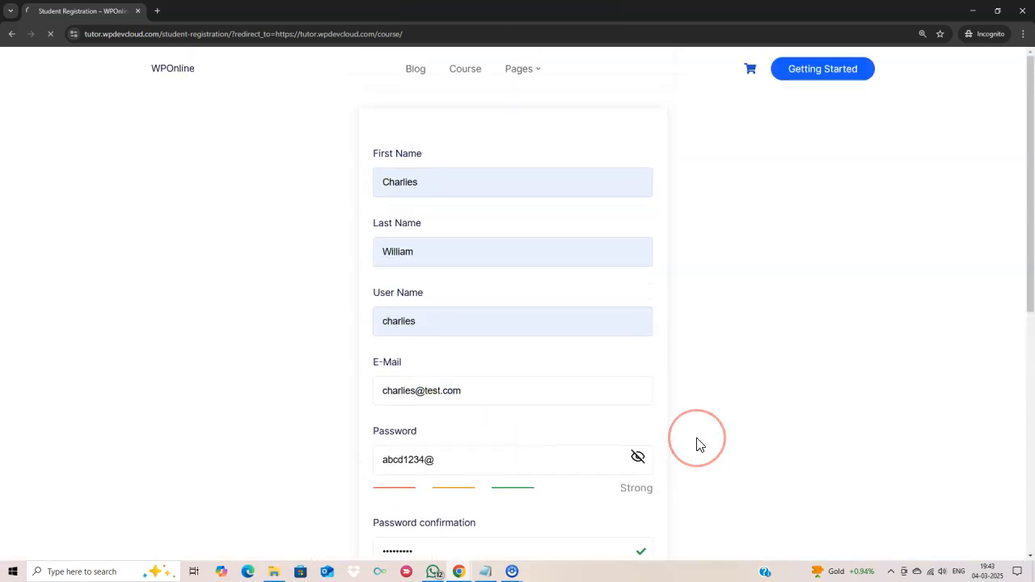
scroll(359, 421, "down", 3)
left_click(359, 408)
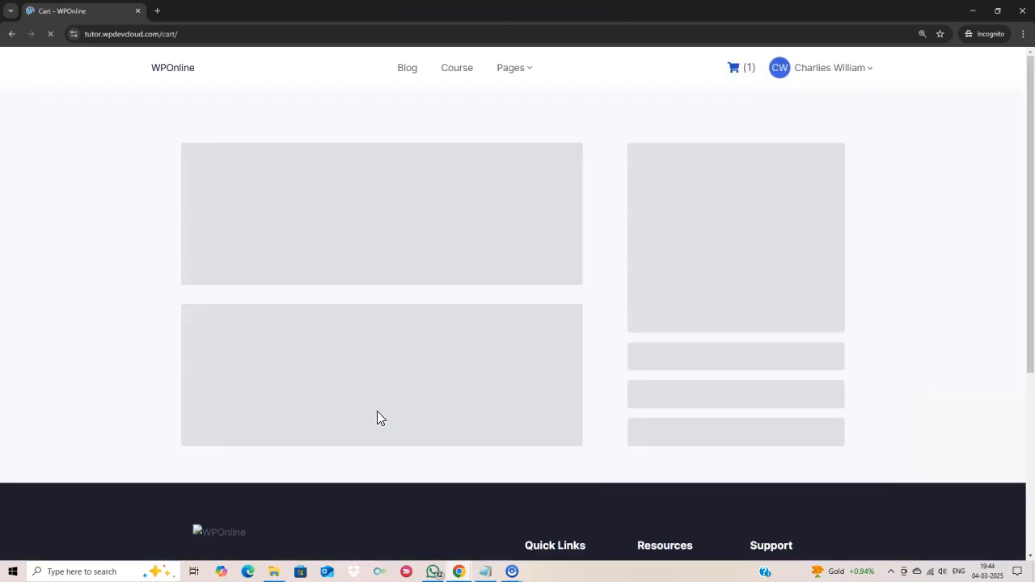
- Open the cart and proceed to checkout for the Android course
left_click(815, 386)
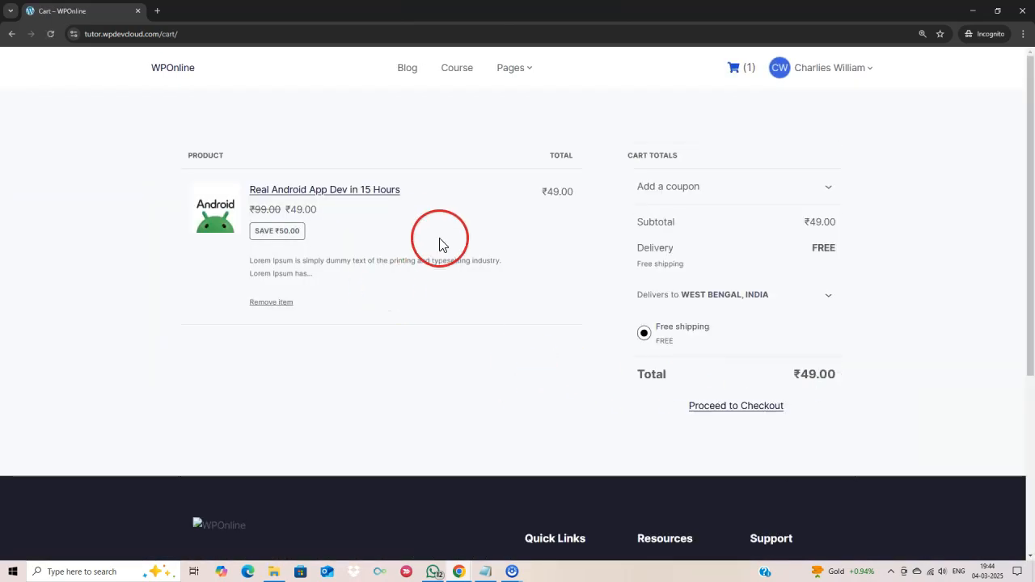
left_click(751, 419)
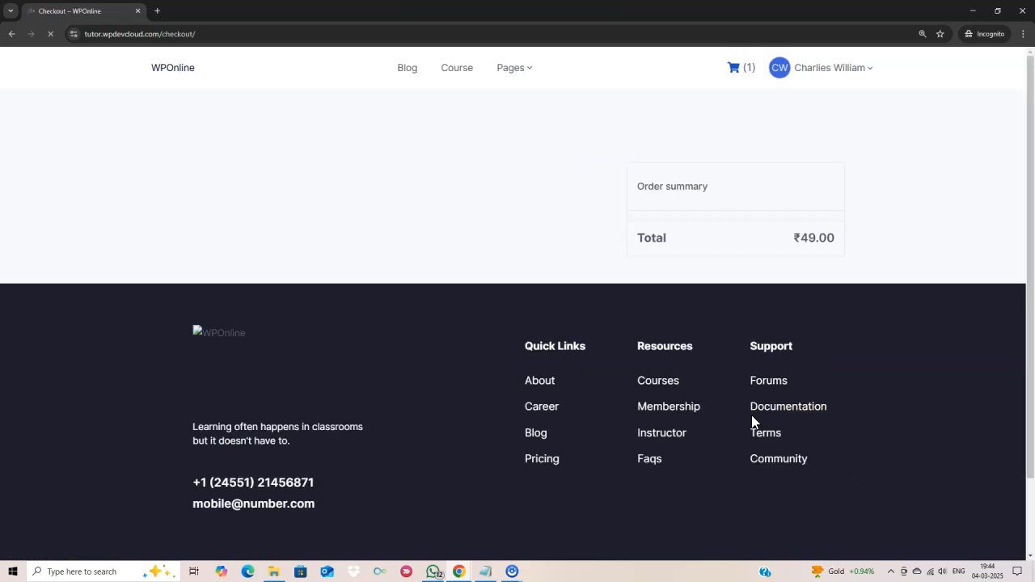
scroll(518, 407, "down", 2)
scroll(517, 408, "down", 6)
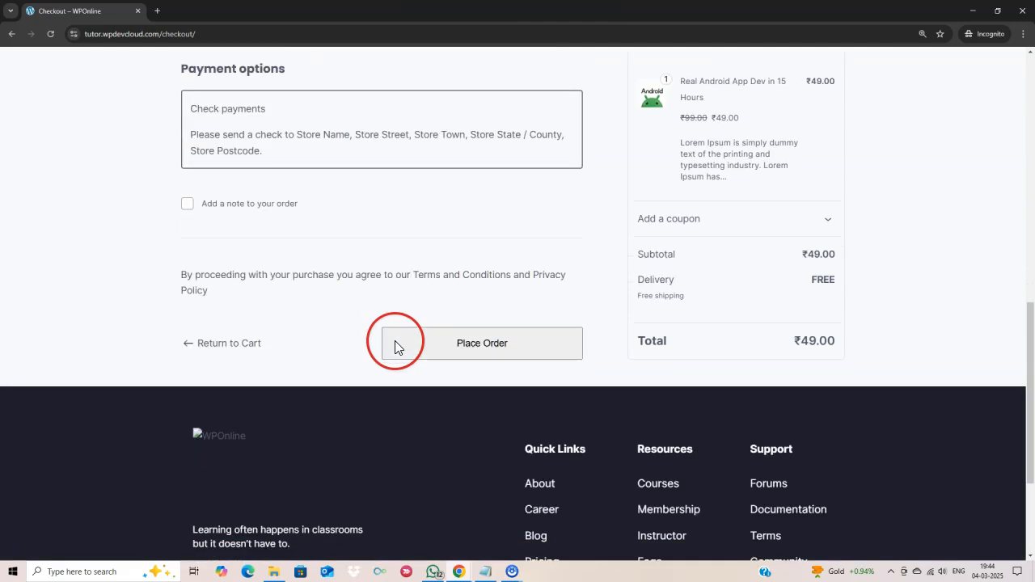
left_click(497, 358)
- Fill in the buyer's last name, street address and city in the shipping details
left_click(230, 328)
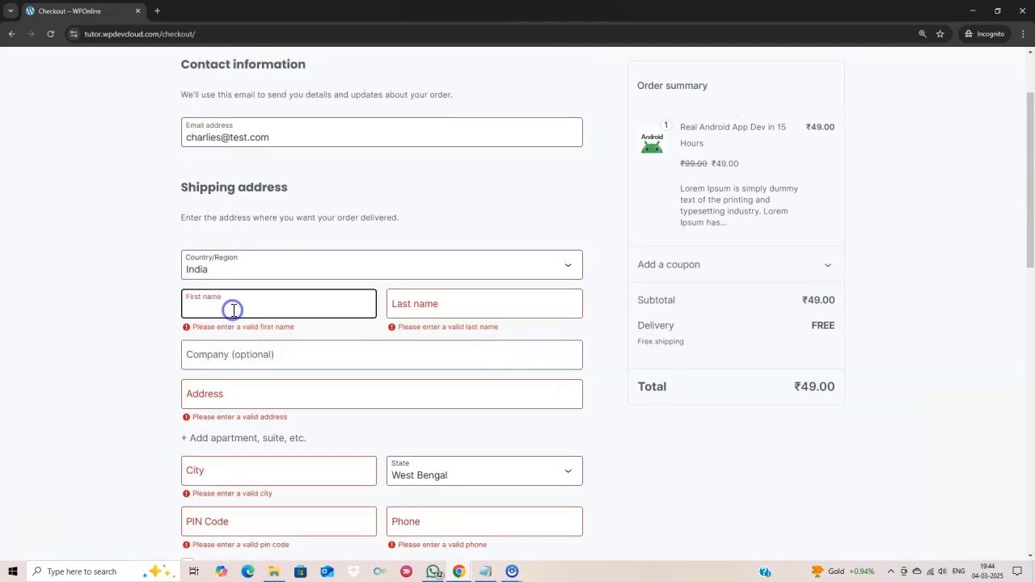
key("Tab")
type("Will")
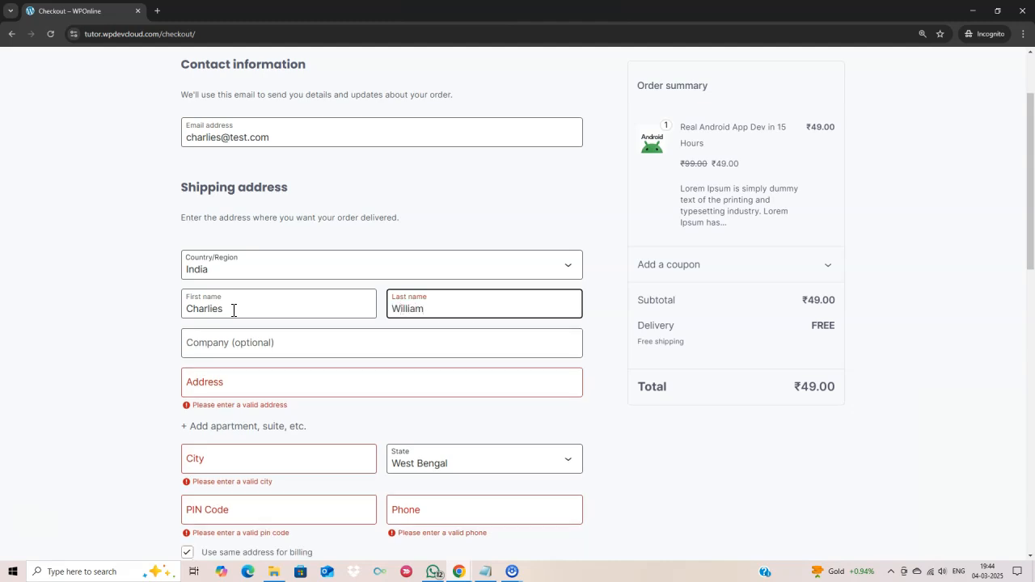
left_click(267, 385)
type("123 Street")
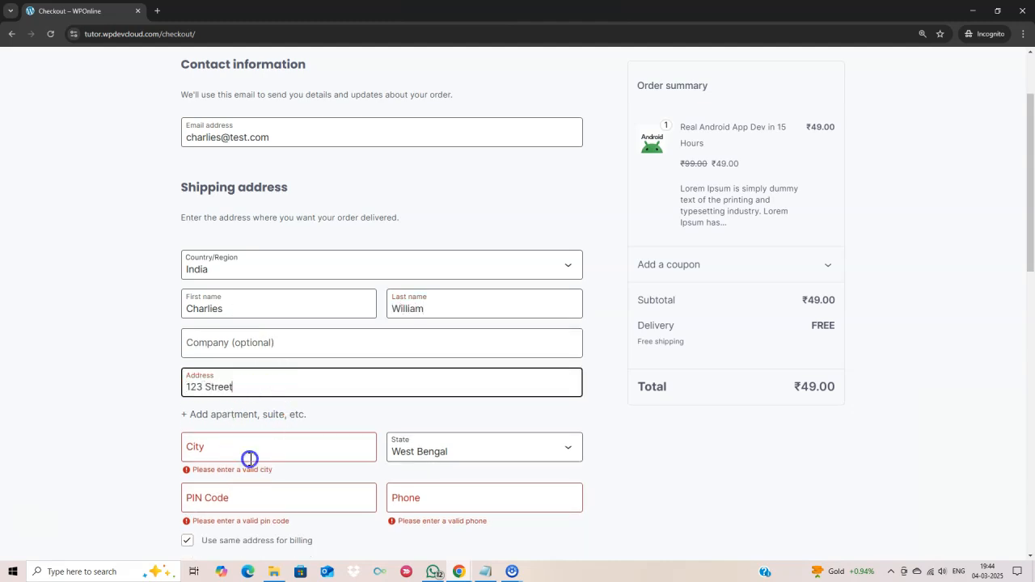
left_click(250, 459)
type("Delh")
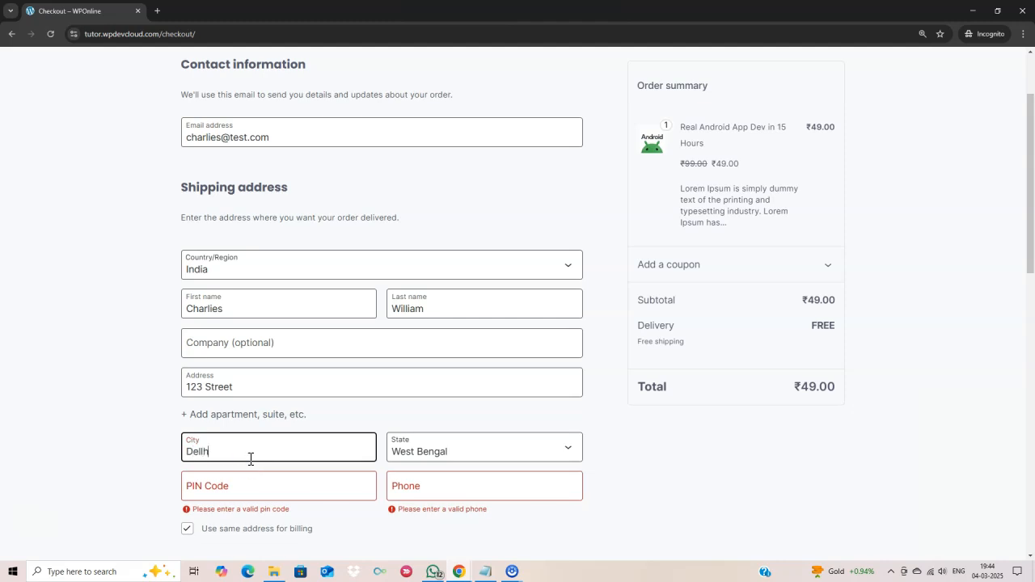
- Choose Delhi as the state, enter the PIN code, and place the order
scroll(429, 429, "down", 1)
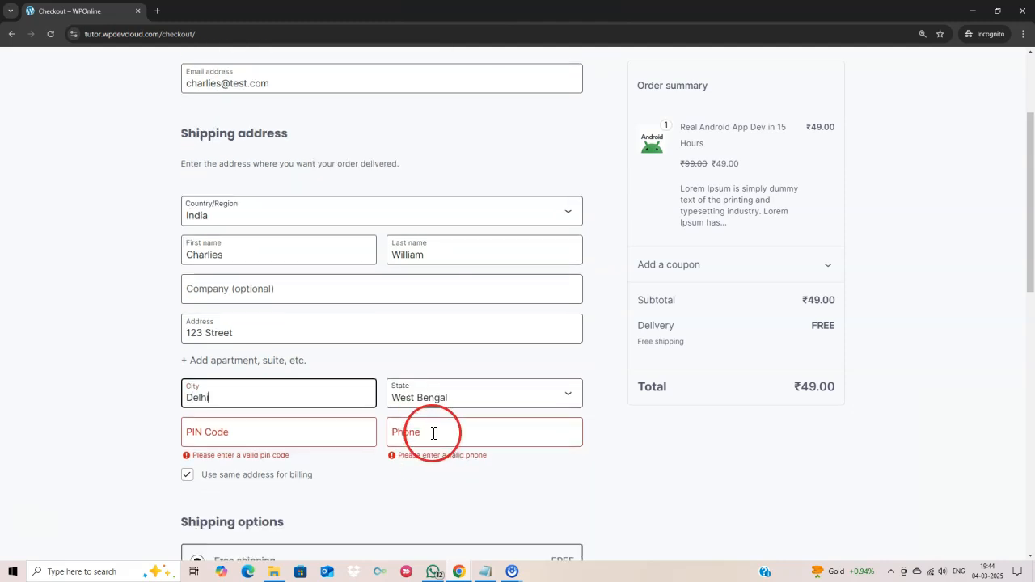
left_click(453, 388)
scroll(464, 330, "down", 1)
scroll(464, 330, "up", 3)
scroll(463, 330, "down", 3)
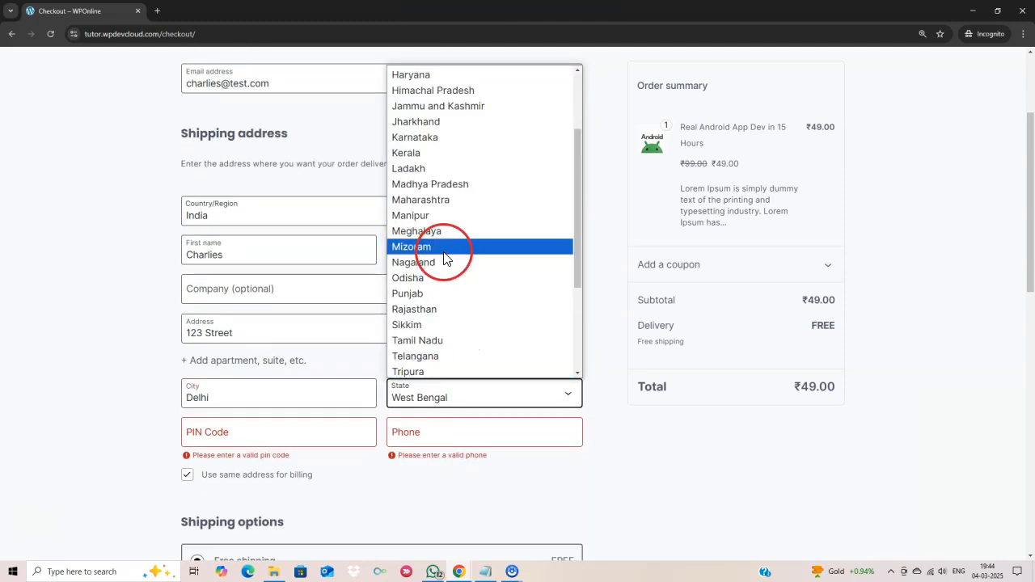
left_click(440, 338)
left_click(287, 441)
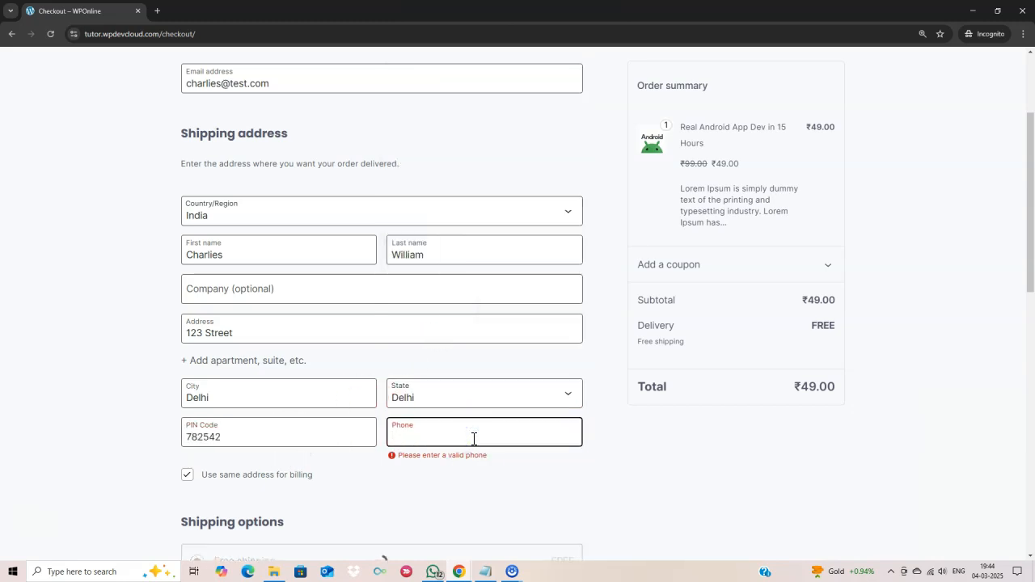
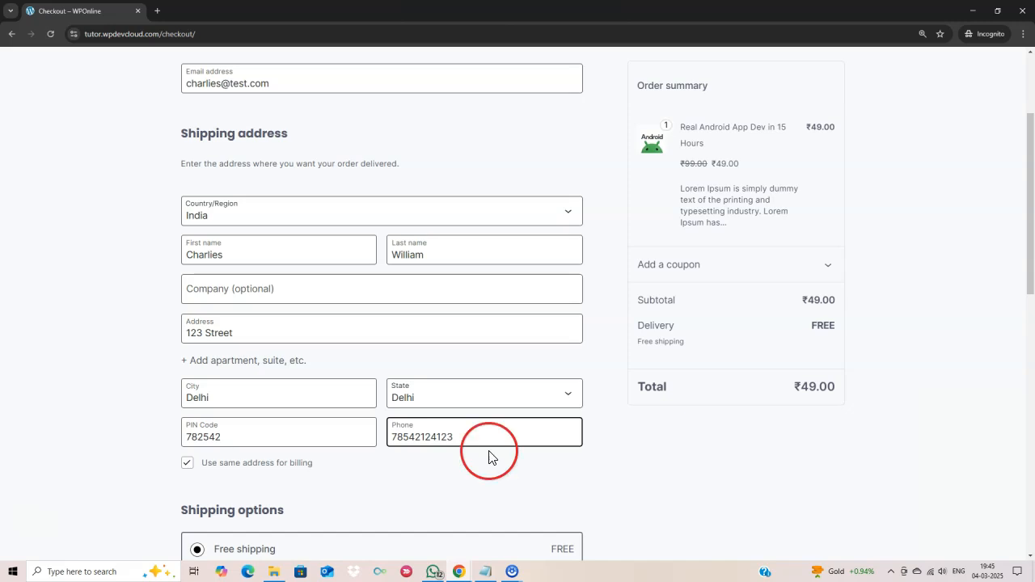
scroll(493, 465, "down", 4)
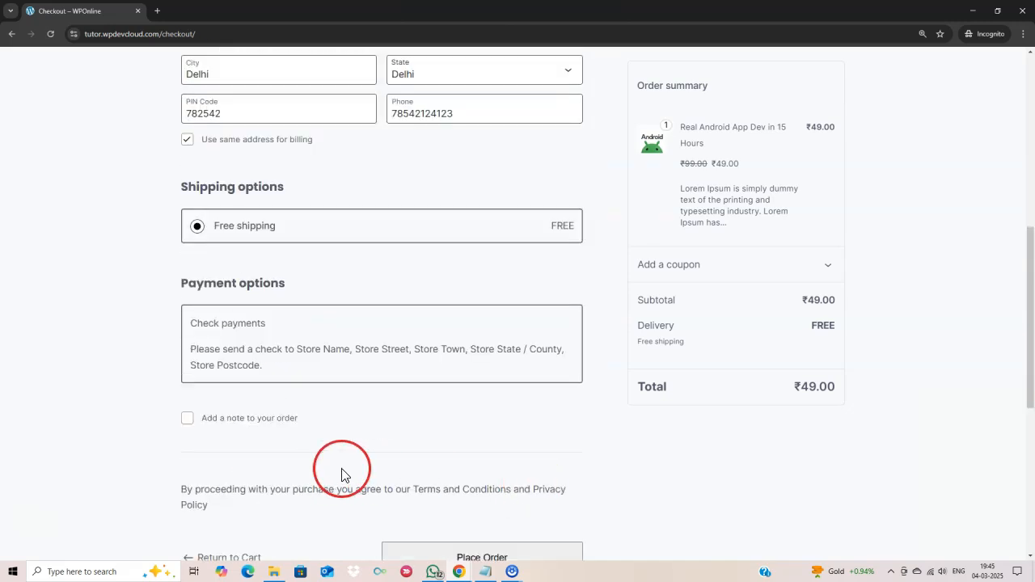
scroll(404, 453, "down", 2)
left_click(474, 412)
scroll(553, 419, "up", 3)
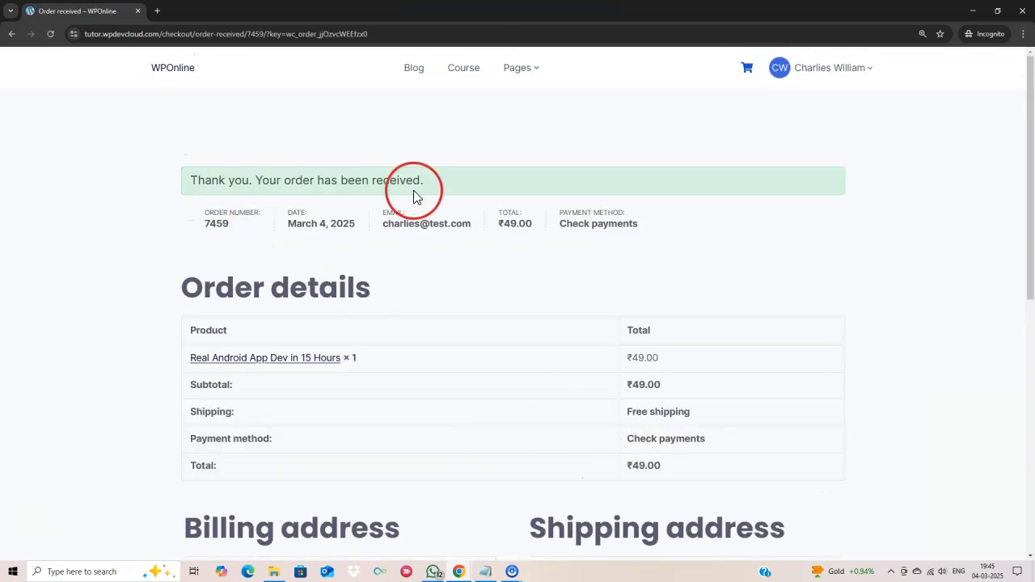
- Go to the student dashboard through the account menu
scroll(431, 390, "down", 2)
scroll(430, 390, "up", 2)
left_click(465, 73)
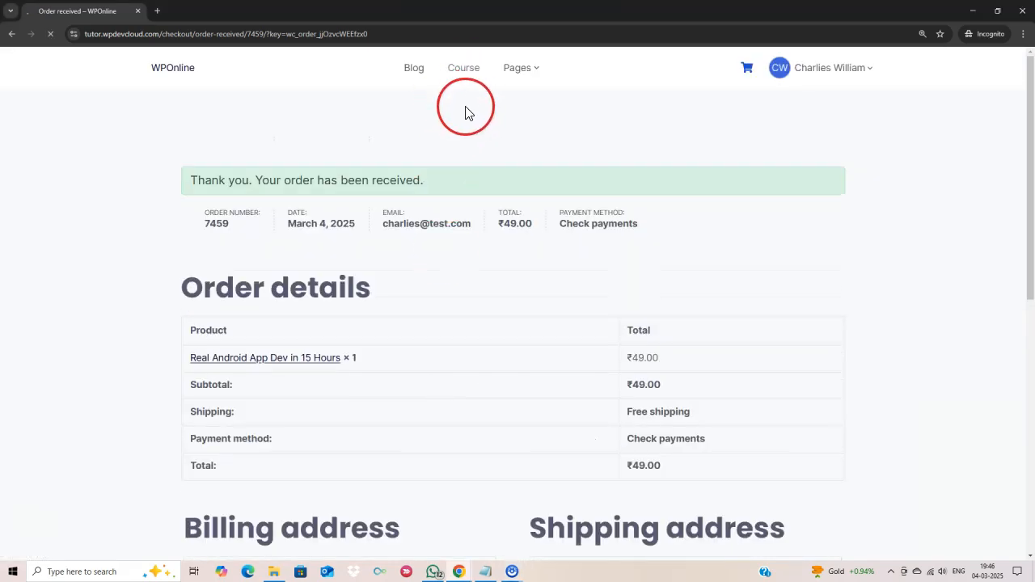
left_click(844, 70)
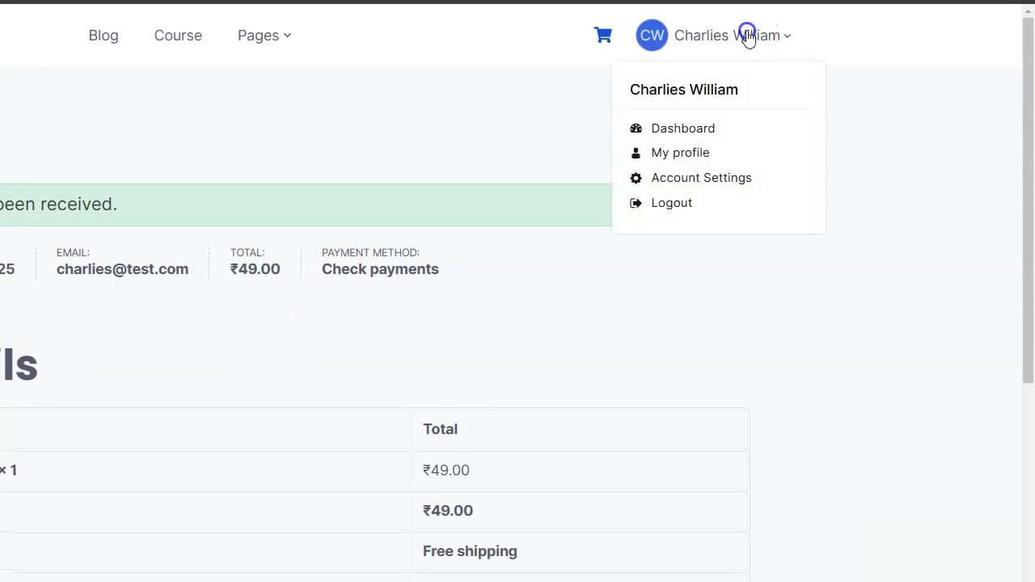
left_click(691, 132)
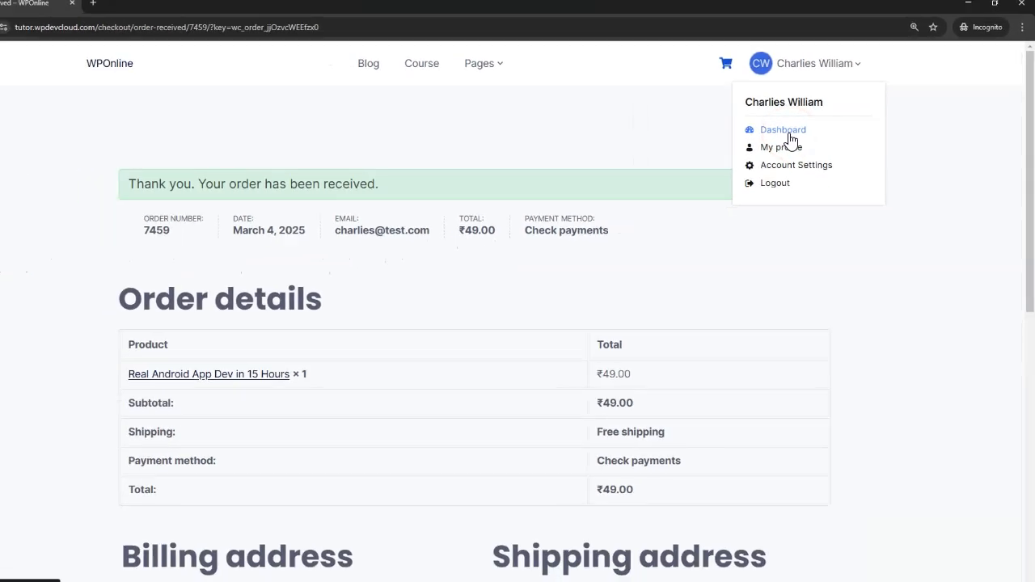
left_click(805, 134)
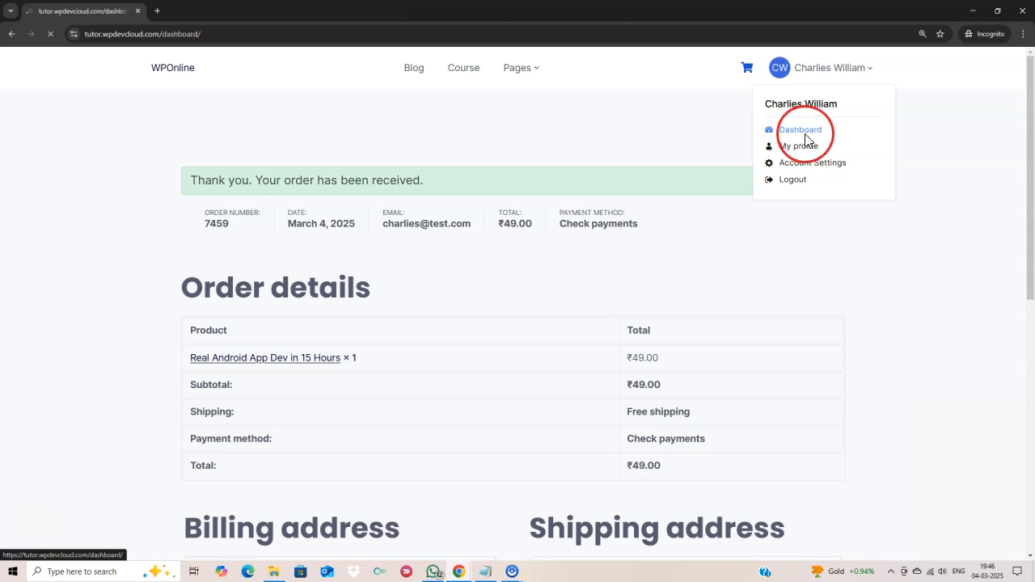
left_click(906, 260)
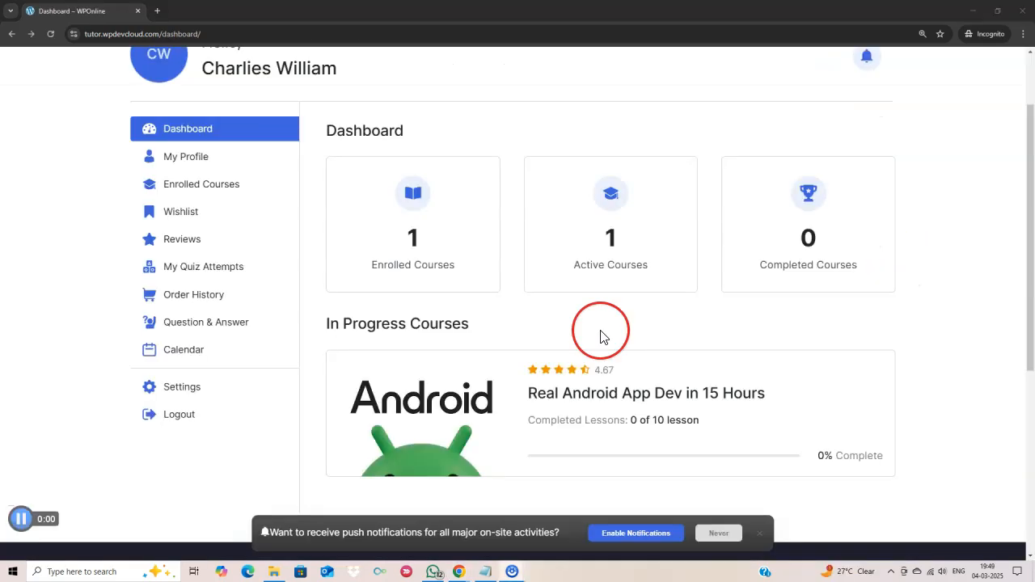
- Open the enrolled Android course, expand Kotlin Fundamentals, and start learning
scroll(563, 357, "down", 2)
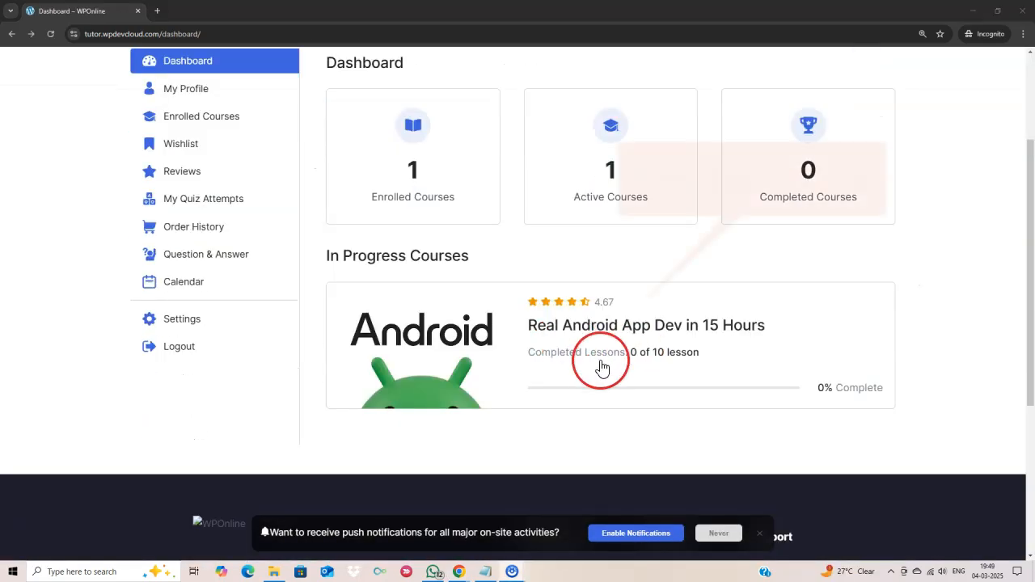
left_click(616, 330)
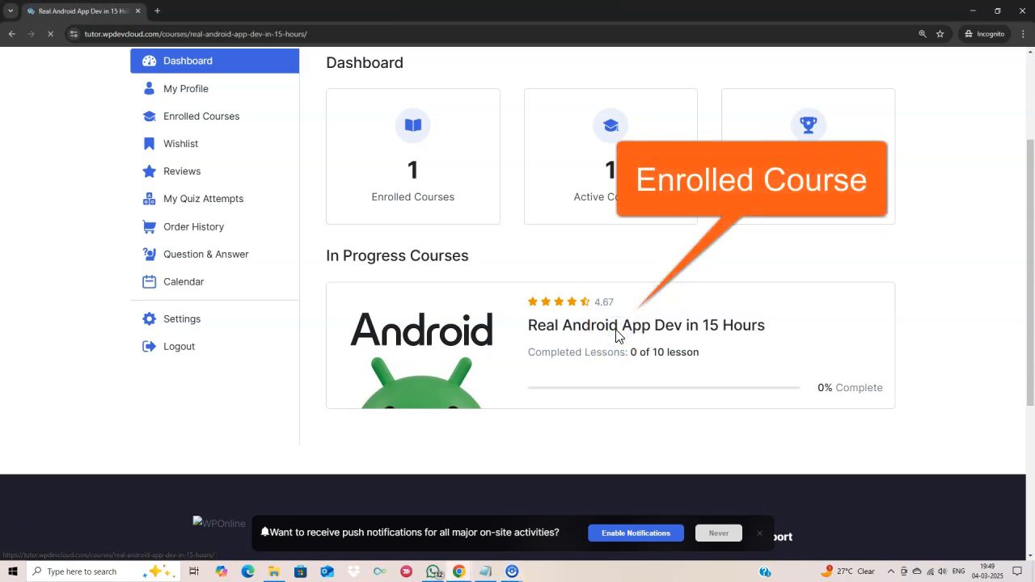
left_click(616, 333)
scroll(616, 335, "down", 3)
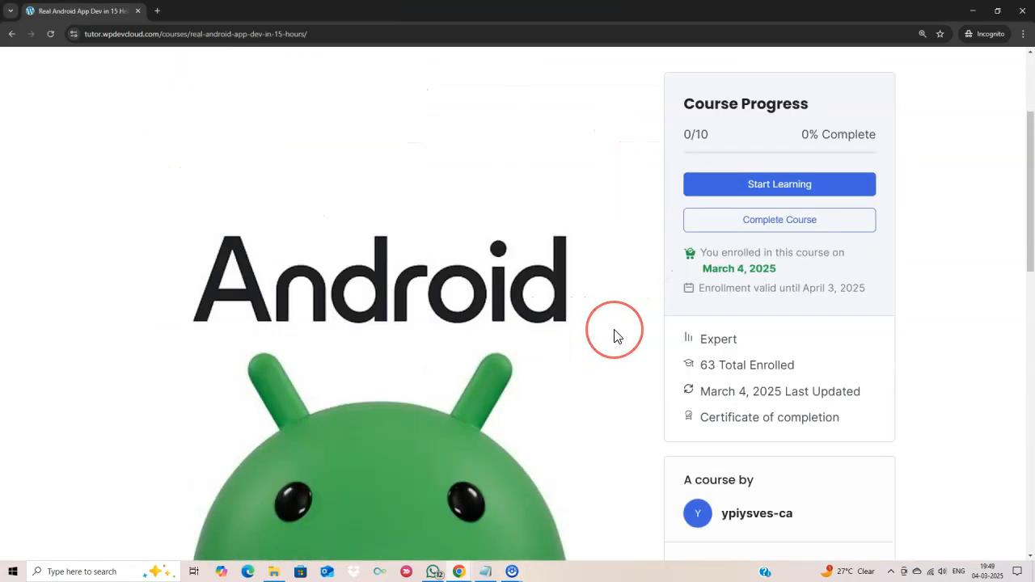
scroll(615, 336, "down", 8)
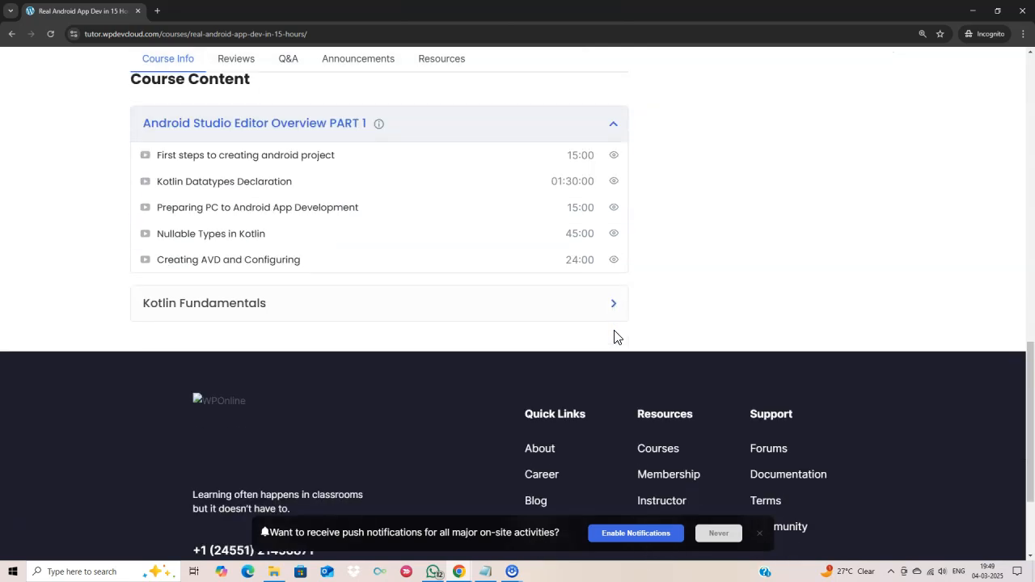
left_click(610, 306)
scroll(669, 318, "up", 8)
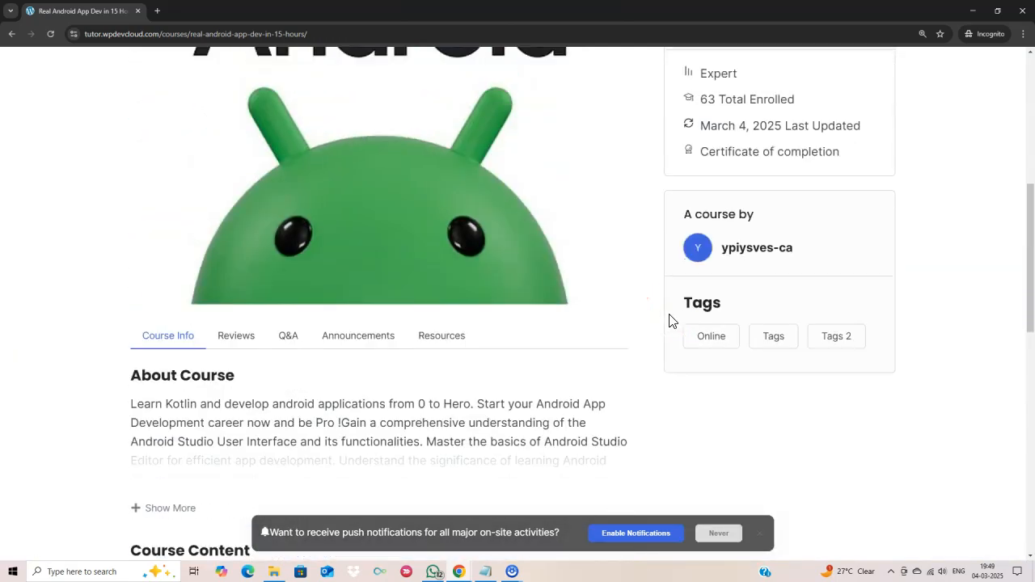
left_click(770, 150)
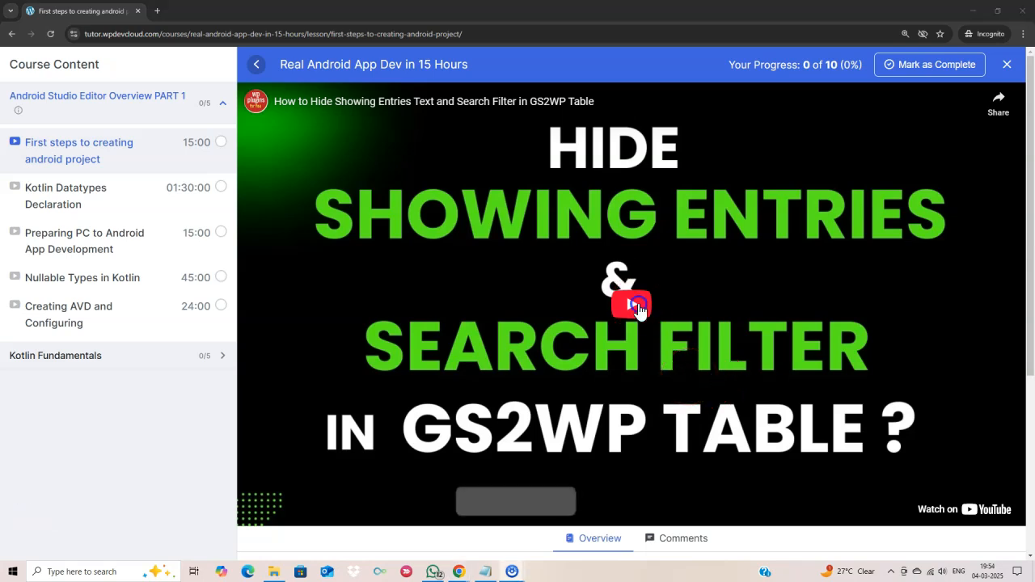
- Play the first lesson's embedded video, scroll down to the lesson text, then pause it
left_click(650, 416)
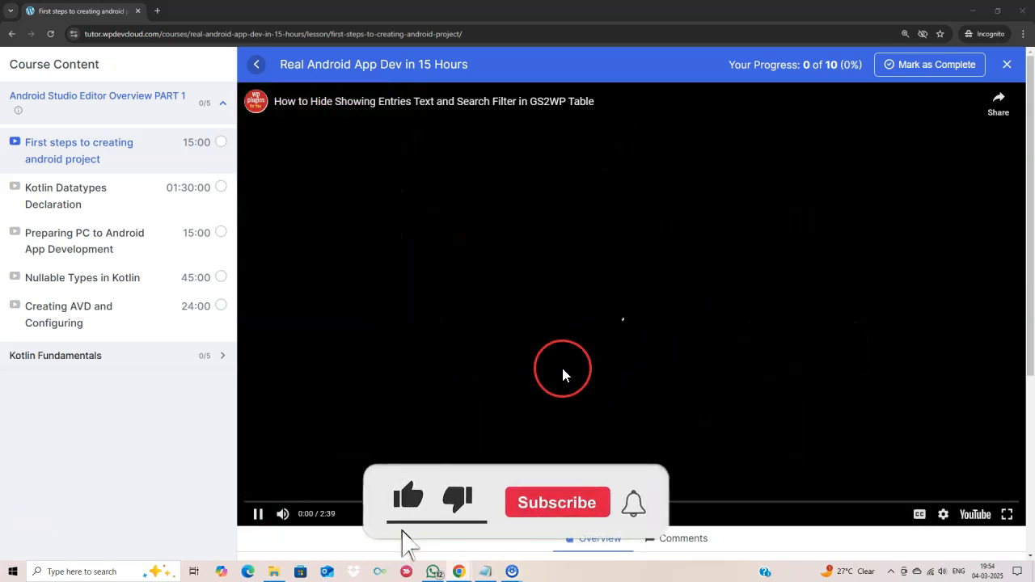
scroll(526, 377, "down", 4)
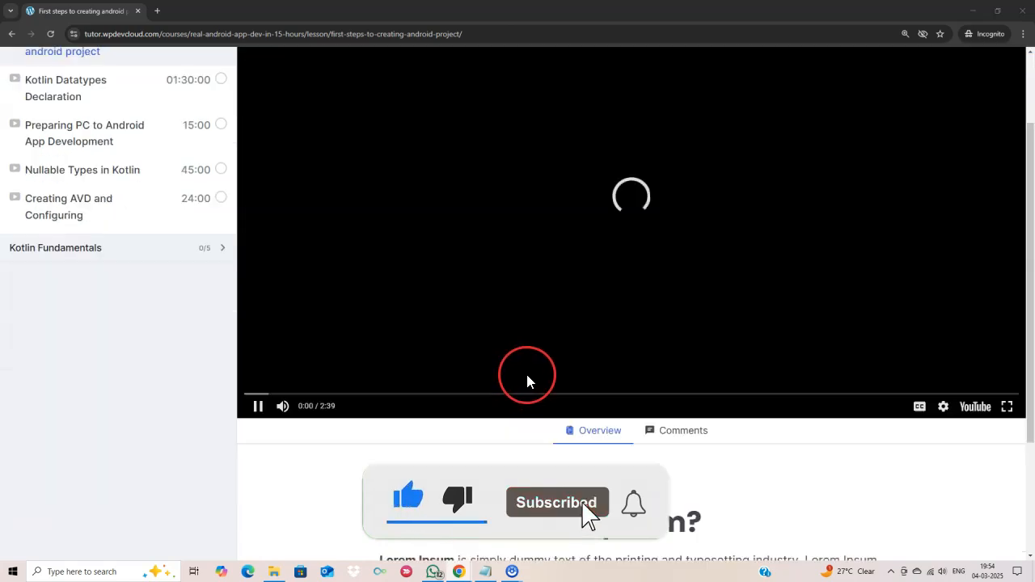
left_click(663, 348)
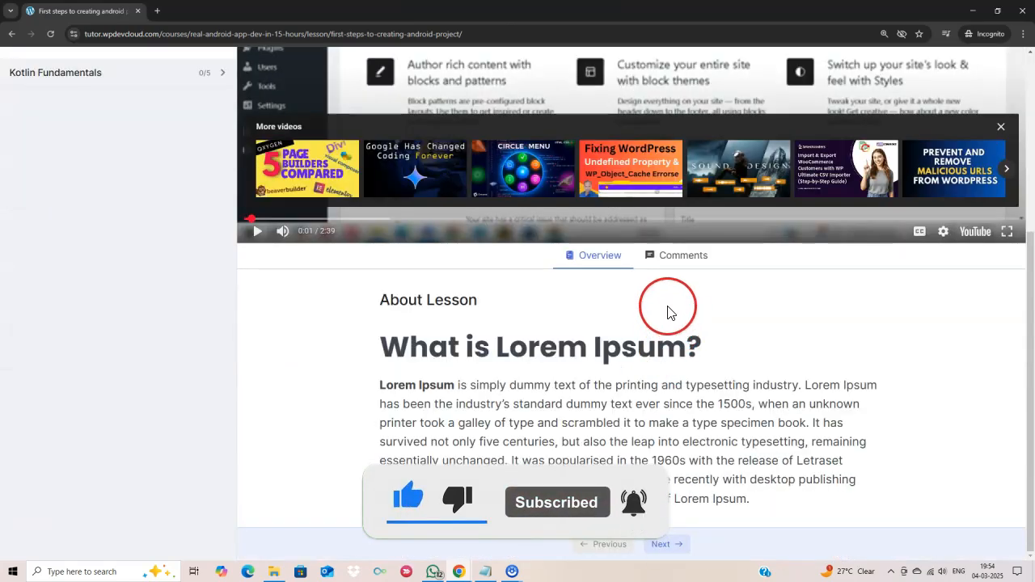